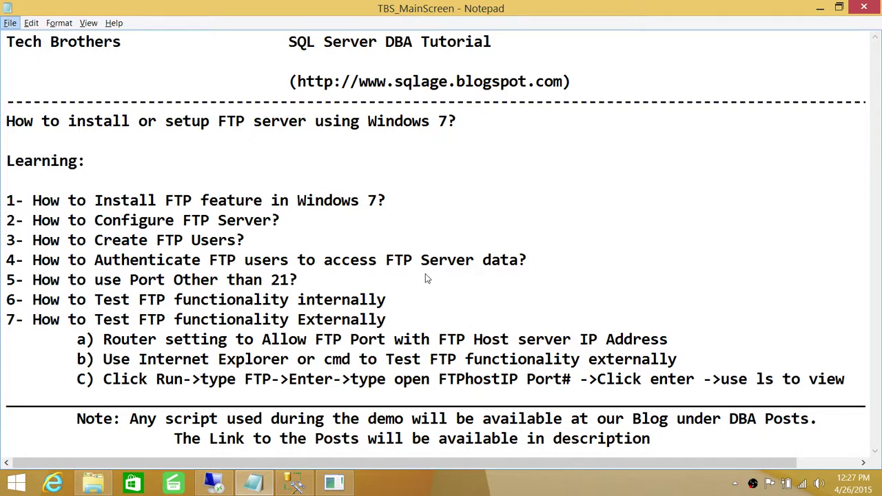
Restore the Remote Desktop Connection window from the taskbar over the Notepad outline.
{"action": "left_click", "coordinate": [218, 488]}
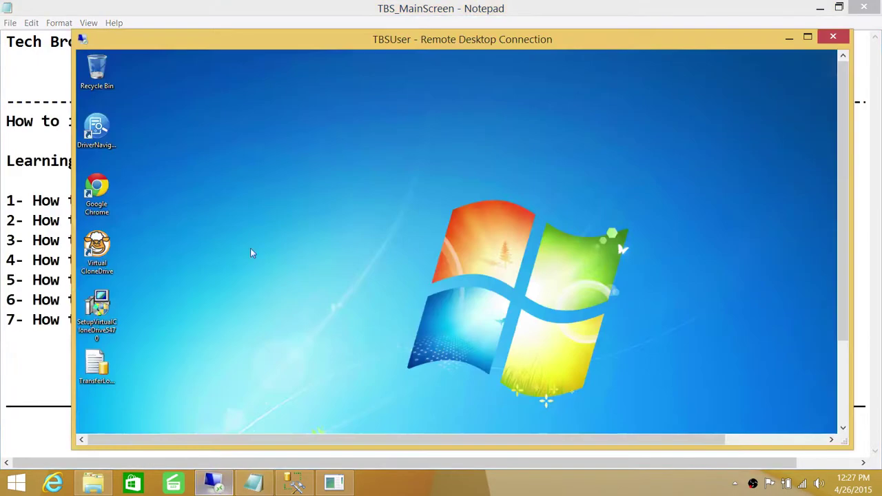
Maximize the remote session and check the Computer's system properties.
{"action": "left_click", "coordinate": [812, 40]}
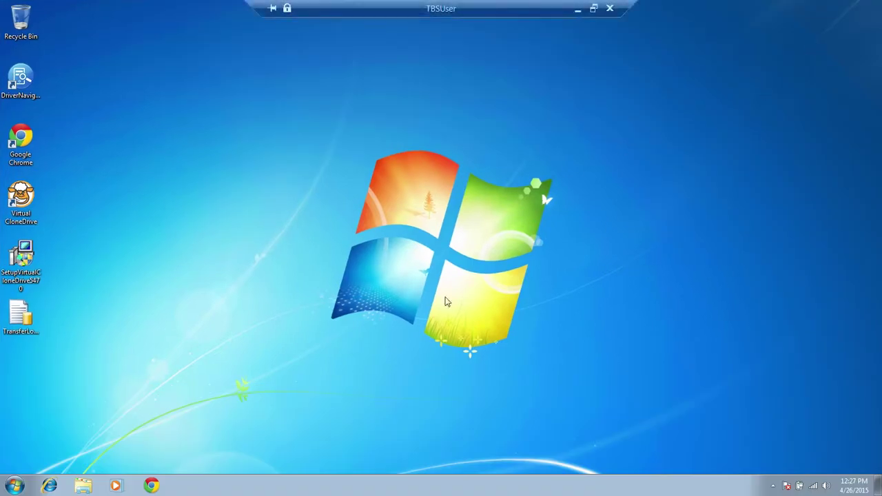
{"action": "left_click", "coordinate": [15, 485]}
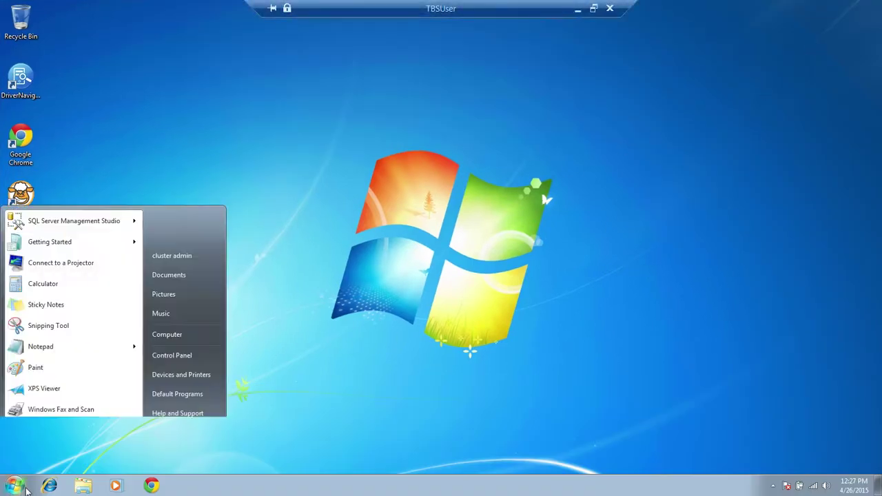
{"action": "right_click", "coordinate": [174, 336]}
{"action": "left_click", "coordinate": [208, 429]}
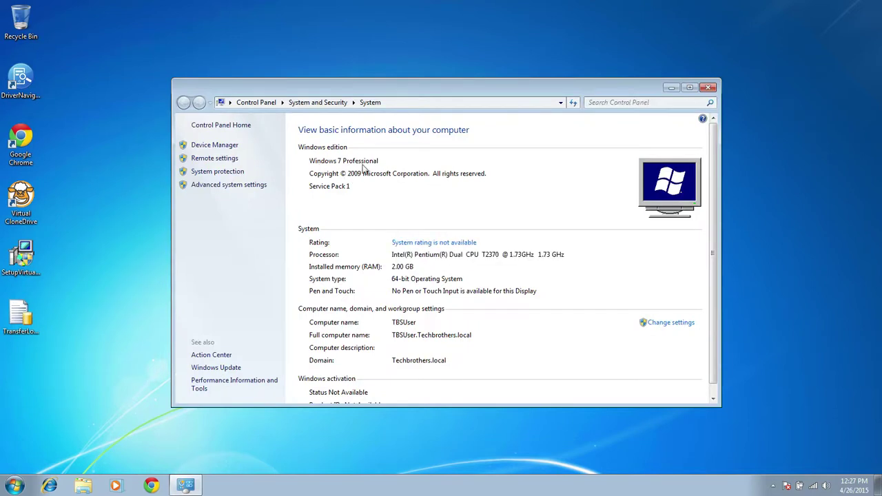
{"action": "left_click", "coordinate": [710, 88]}
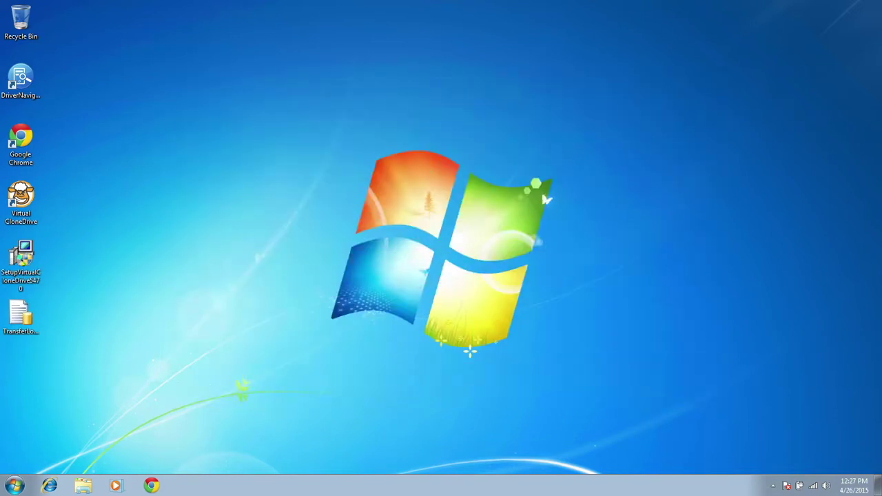
Go to Control Panel > Programs > Turn Windows features on or off.
{"action": "left_click", "coordinate": [17, 486]}
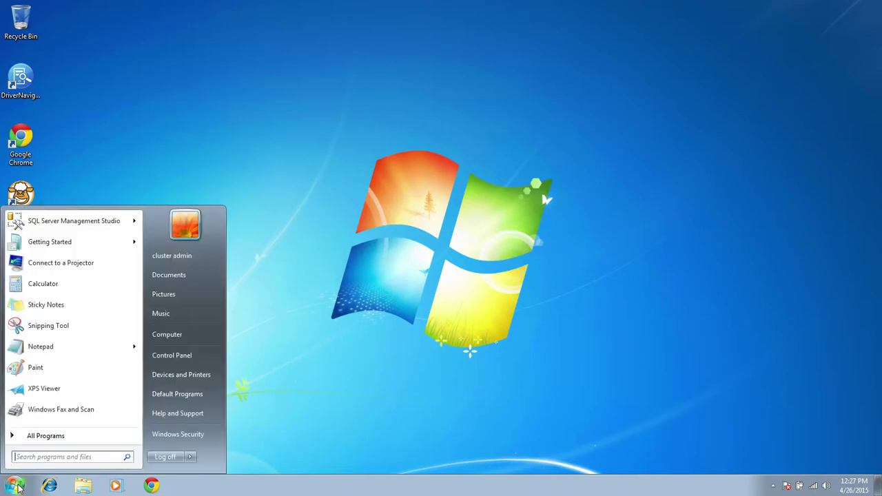
{"action": "left_click", "coordinate": [171, 355]}
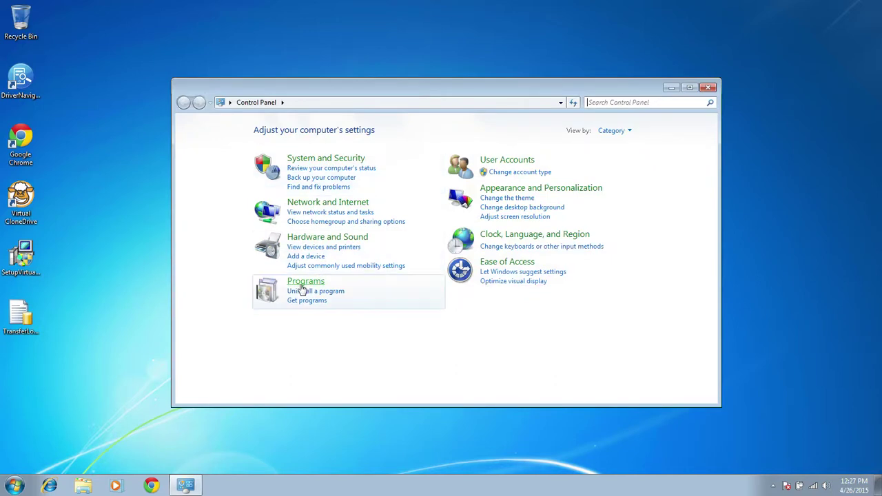
{"action": "left_click", "coordinate": [306, 282]}
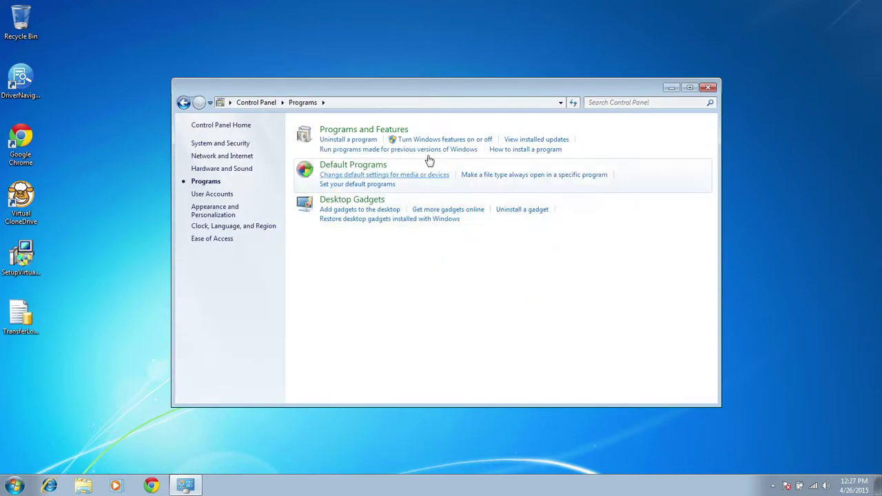
{"action": "left_click", "coordinate": [462, 141]}
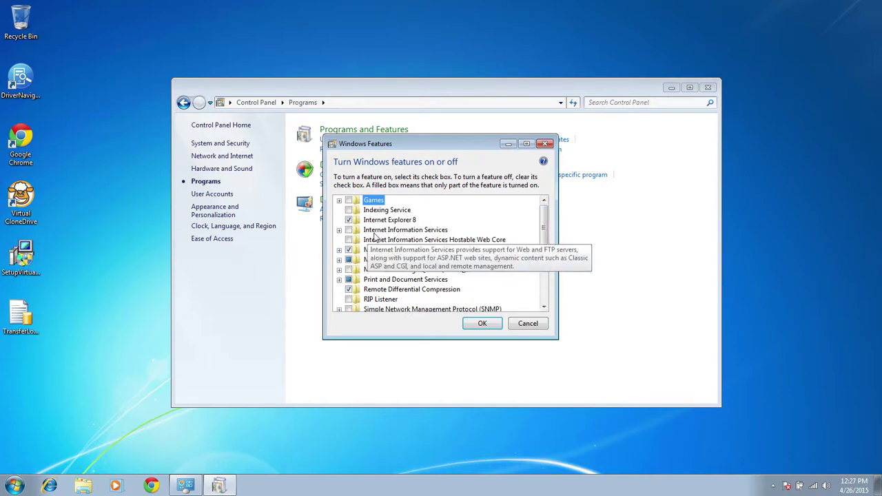
Under Internet Information Services, enable FTP Server with FTP Extensibility and FTP Service.
{"action": "left_click", "coordinate": [338, 231]}
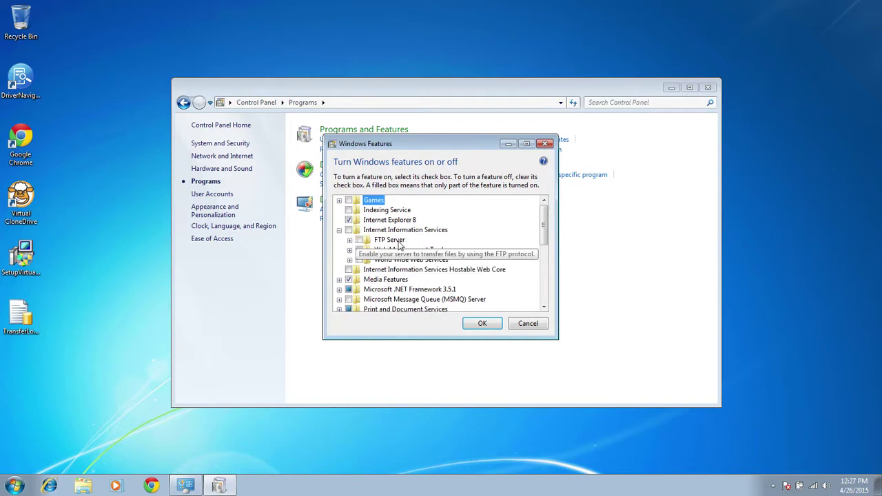
{"action": "left_click", "coordinate": [350, 240]}
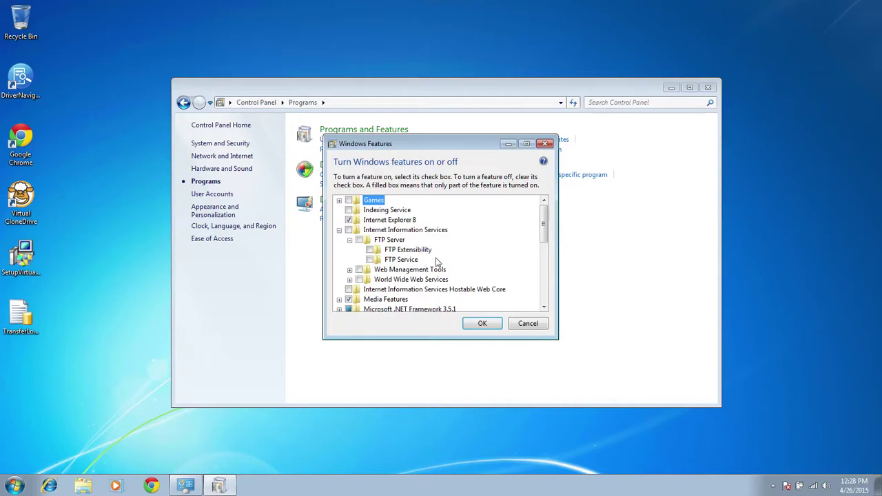
{"action": "left_click", "coordinate": [369, 249]}
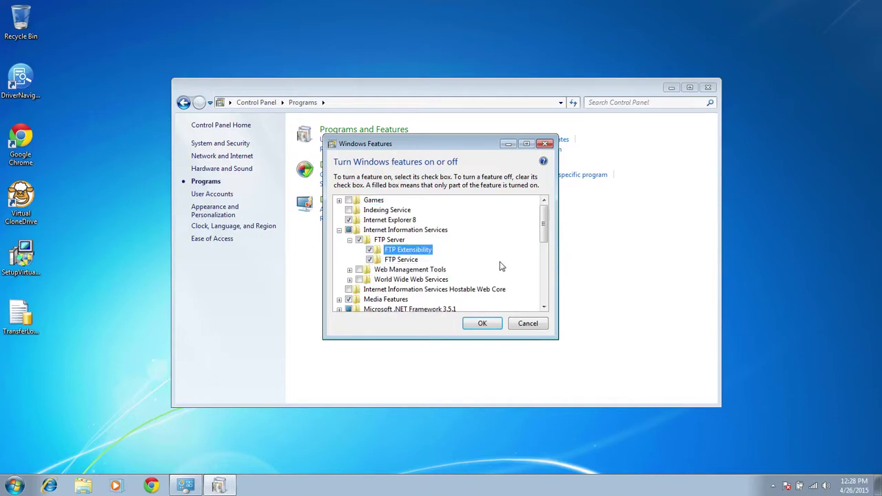
Turn on World Wide Web Services and review its subfeatures.
{"action": "scroll", "coordinate": [545, 234], "scroll_direction": "down", "scroll_amount": 1}
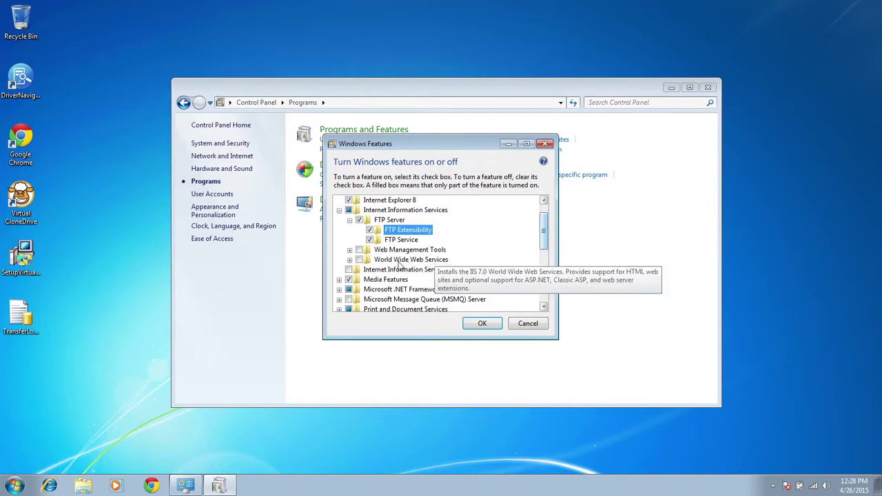
{"action": "left_click", "coordinate": [359, 261]}
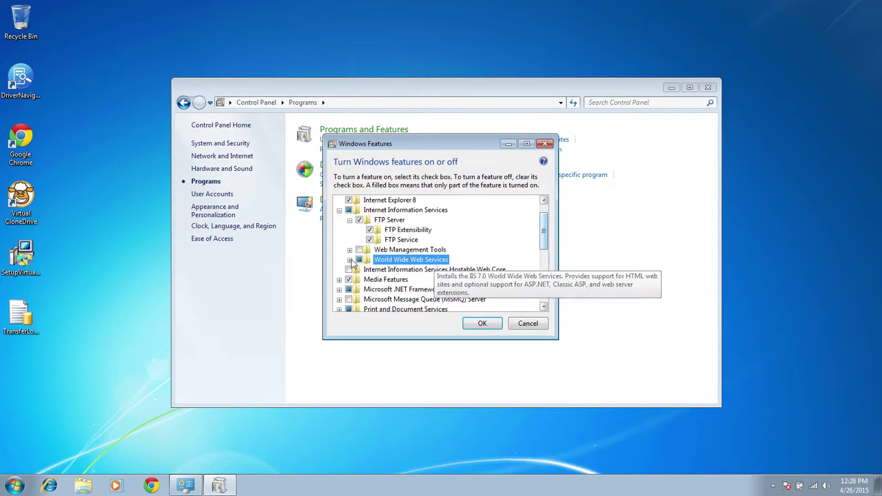
{"action": "left_click", "coordinate": [350, 260]}
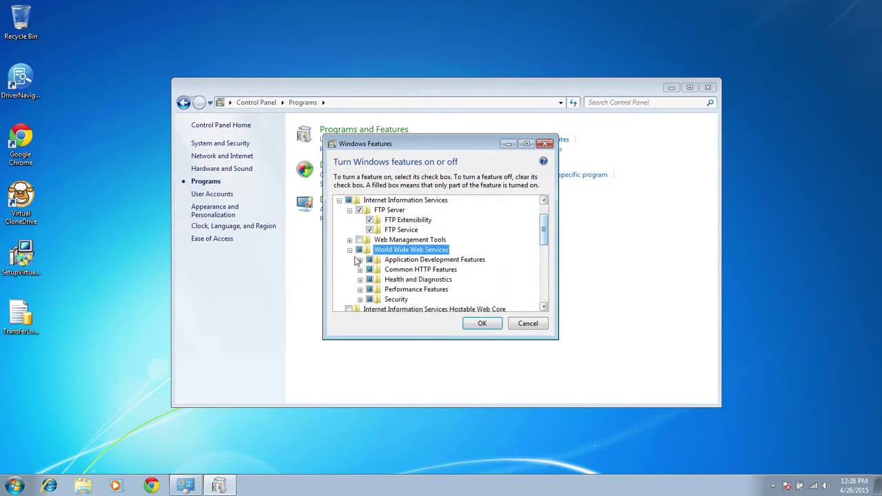
{"action": "left_click", "coordinate": [349, 250]}
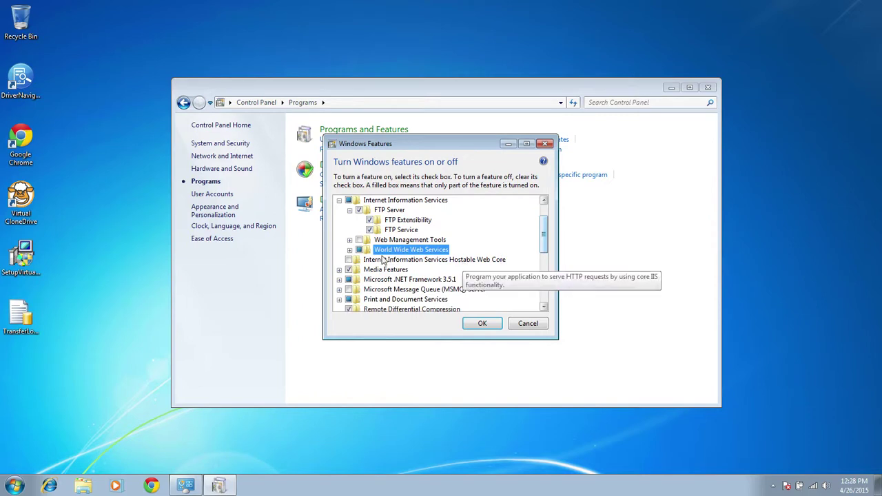
{"action": "left_click", "coordinate": [349, 250]}
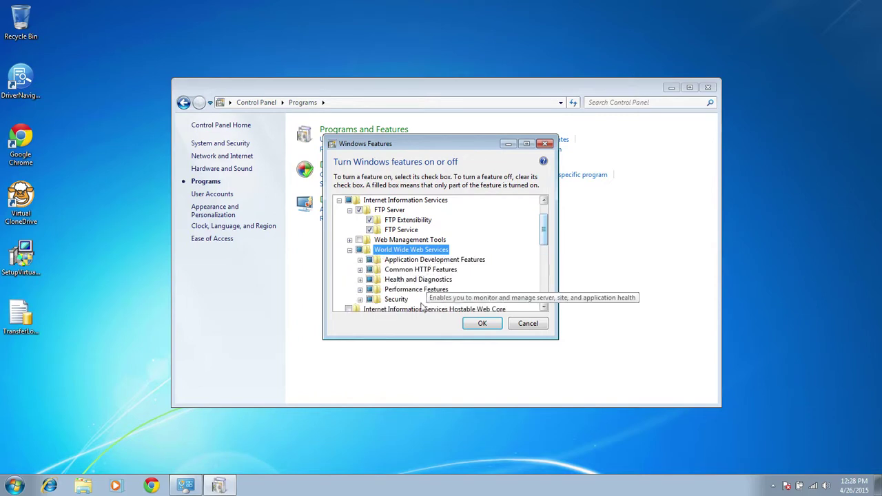
{"action": "left_click", "coordinate": [349, 250]}
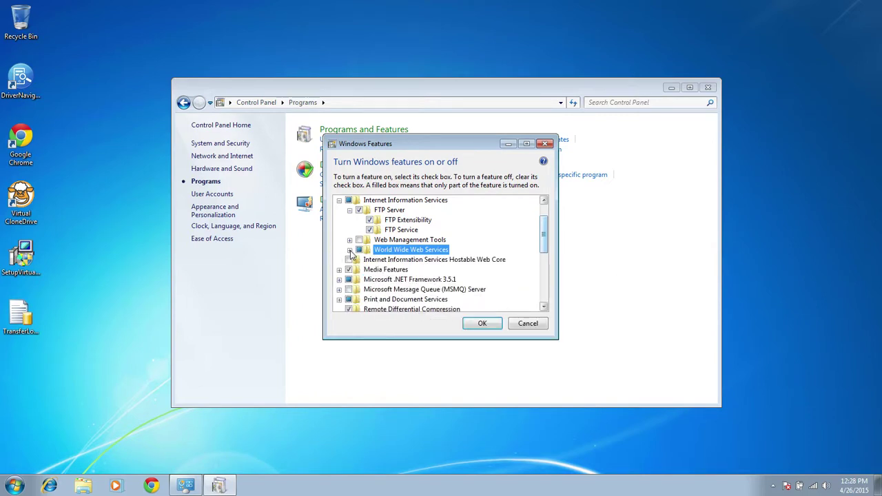
Apply the feature changes with OK, then minimize the remote session while they install.
{"action": "left_click", "coordinate": [482, 325]}
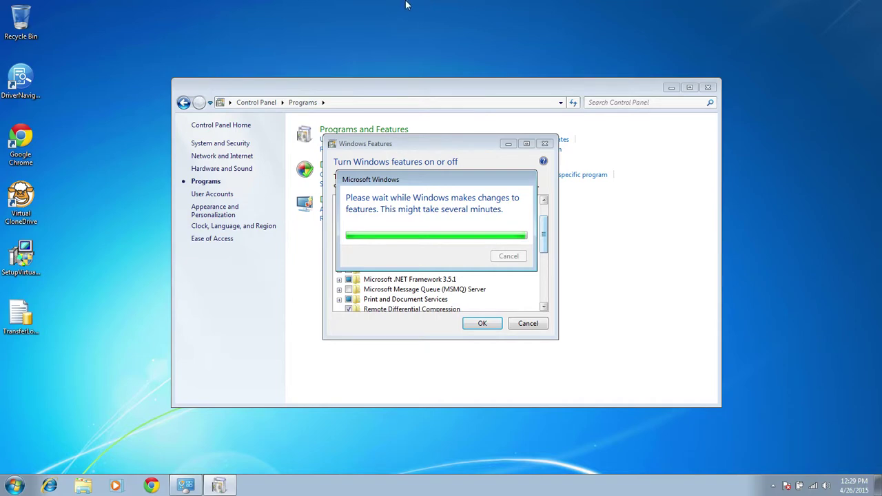
{"action": "mouse_move", "coordinate": [413, 3]}
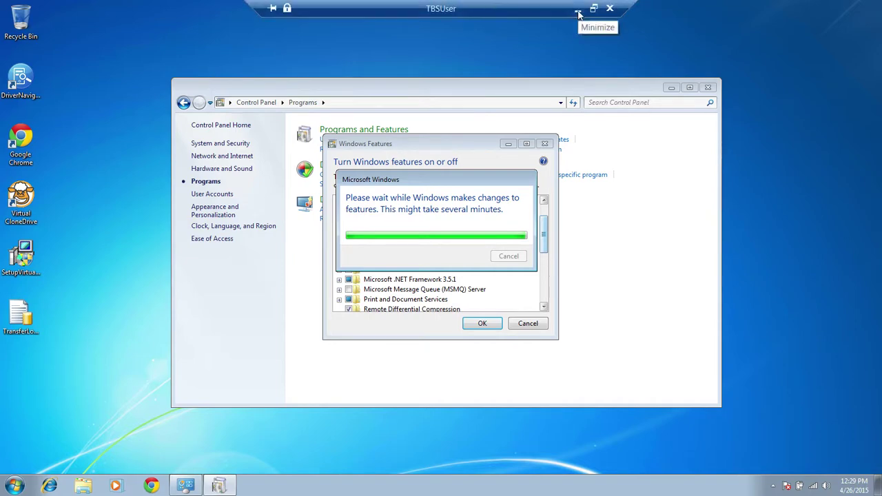
{"action": "left_click", "coordinate": [578, 12]}
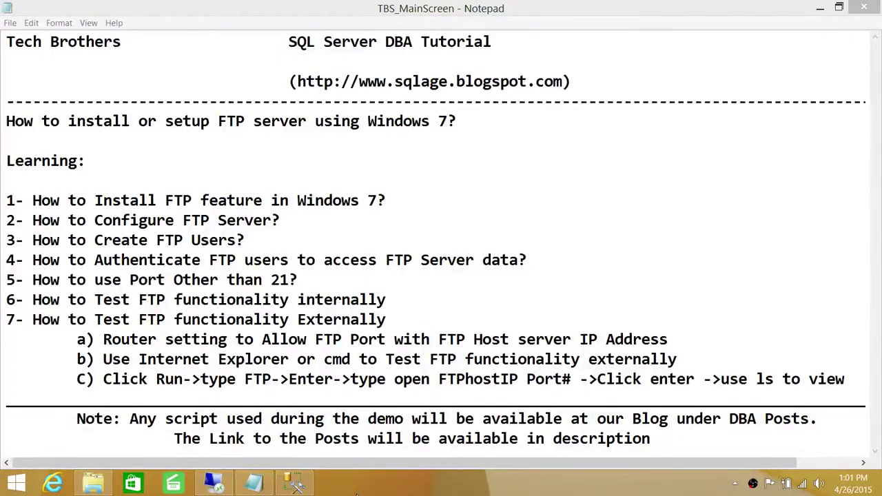
Restore the remote session and launch IIS Manager by searching 'IIS' in the Start menu.
{"action": "left_click", "coordinate": [213, 482]}
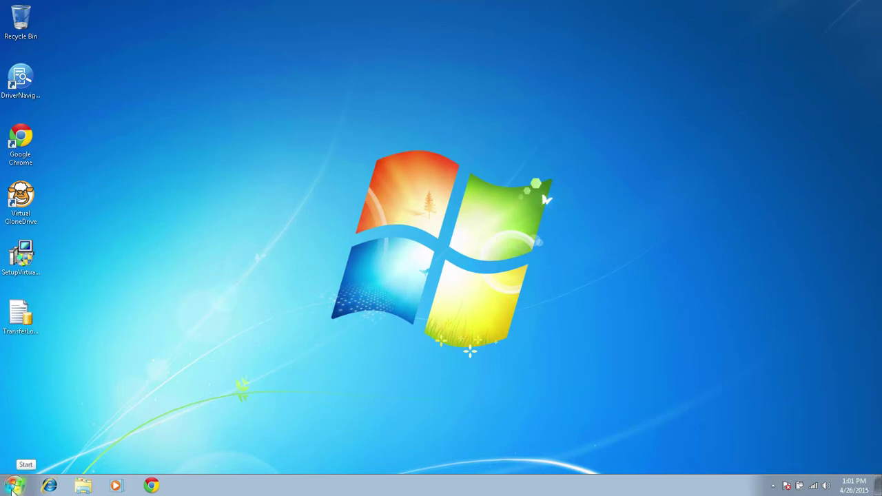
{"action": "left_click", "coordinate": [12, 488]}
{"action": "left_click", "coordinate": [36, 457]}
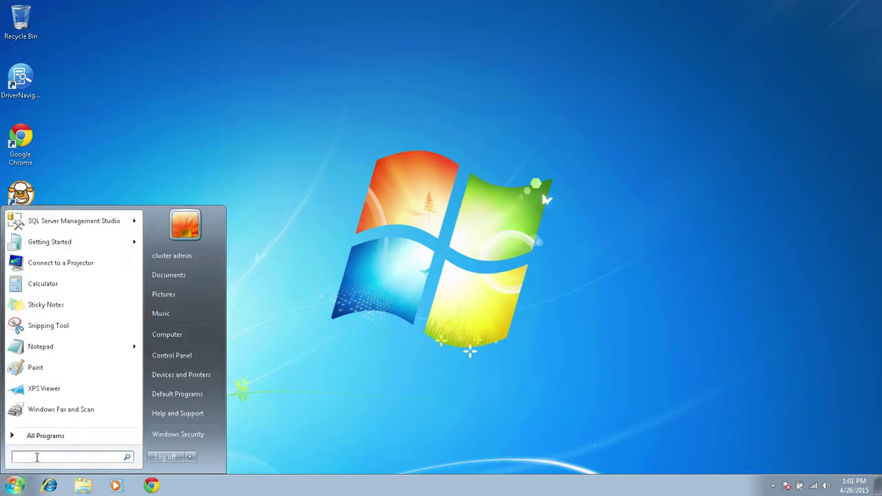
{"action": "type", "text": "IIS"}
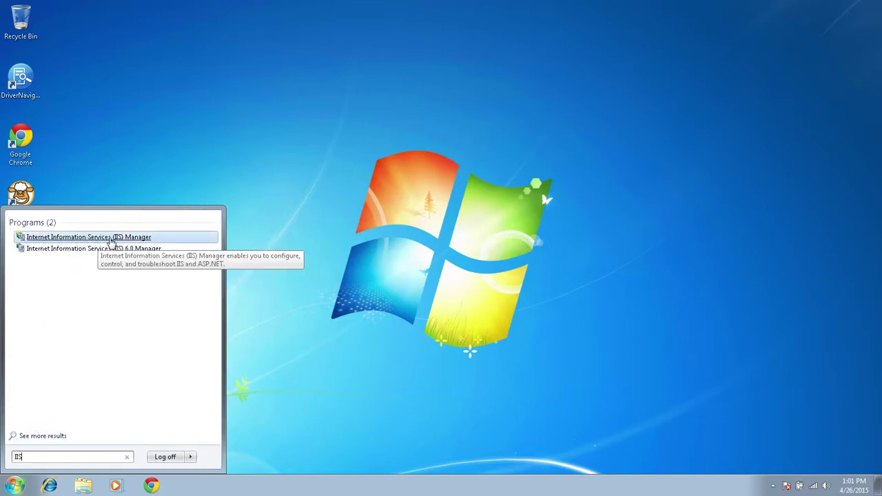
{"action": "left_click", "coordinate": [110, 239]}
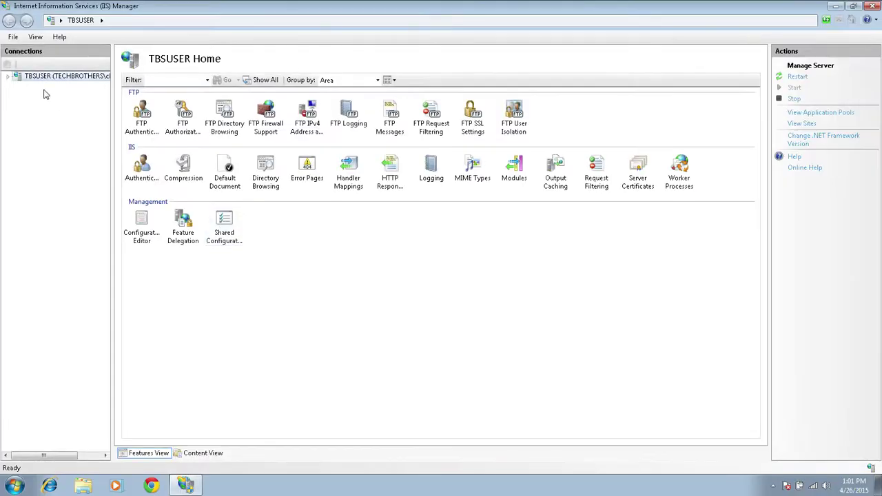
Widen the Connections pane, expand the server node and select Sites.
{"action": "left_click_drag", "start_coordinate": [113, 113], "coordinate": [144, 113]}
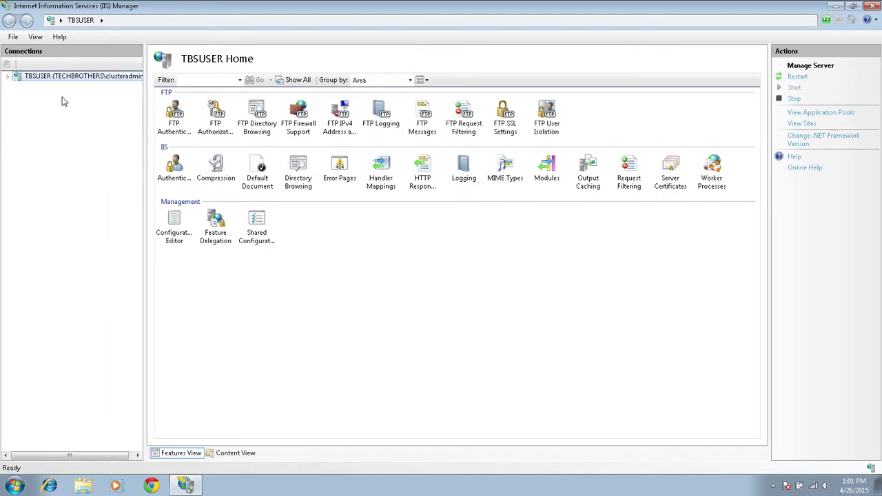
{"action": "left_click", "coordinate": [8, 76]}
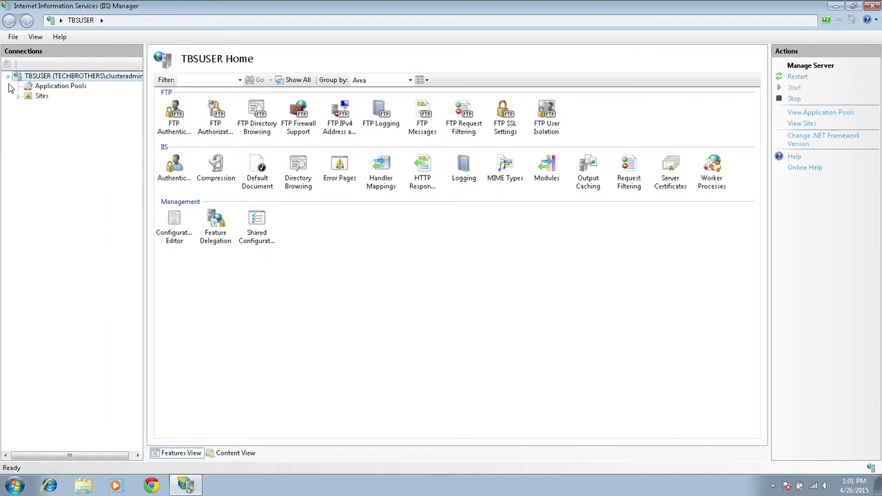
{"action": "left_click", "coordinate": [41, 96]}
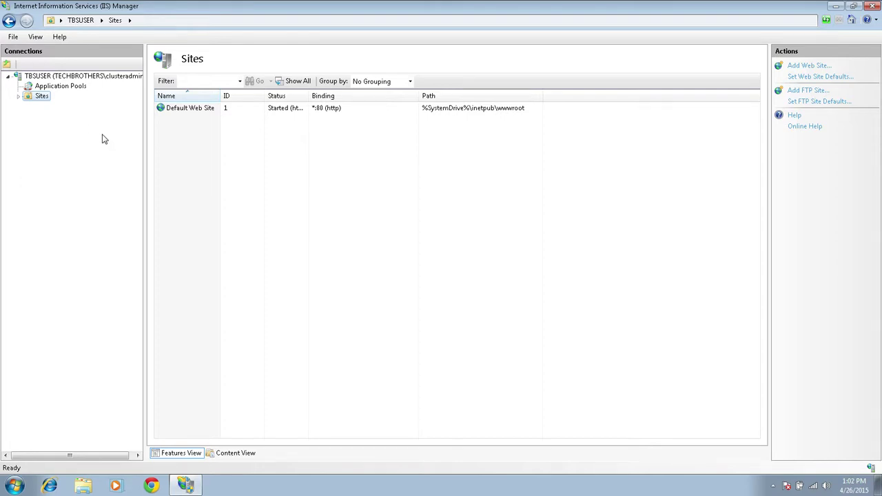
Find the FTPData folder on Local Disk (D:) in Explorer, then minimize the window.
{"action": "left_click", "coordinate": [15, 486]}
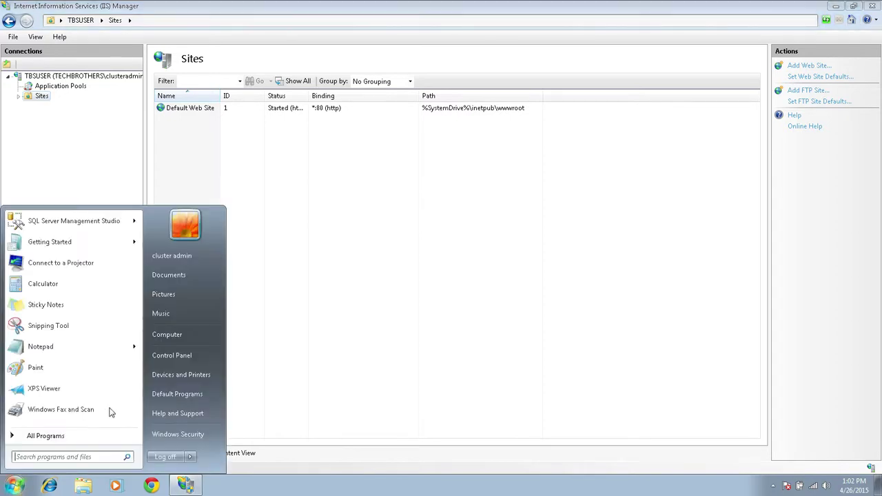
{"action": "left_click", "coordinate": [175, 334]}
{"action": "double_click", "coordinate": [518, 124]}
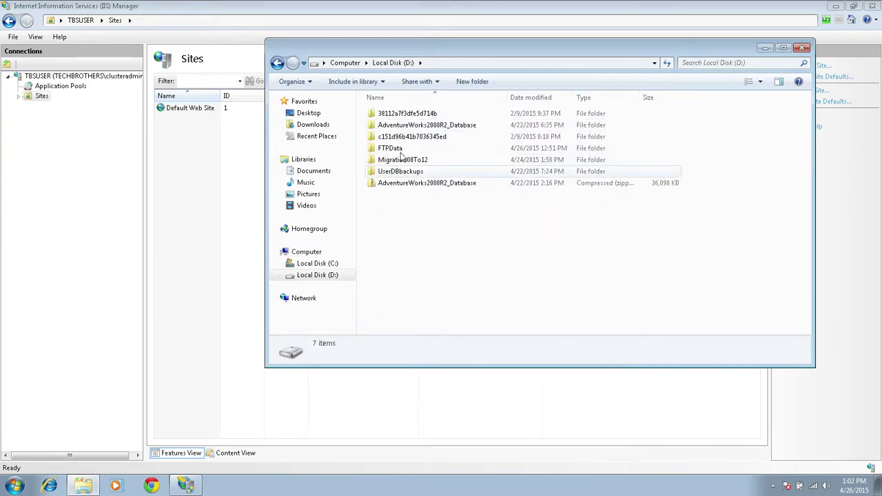
{"action": "double_click", "coordinate": [399, 150]}
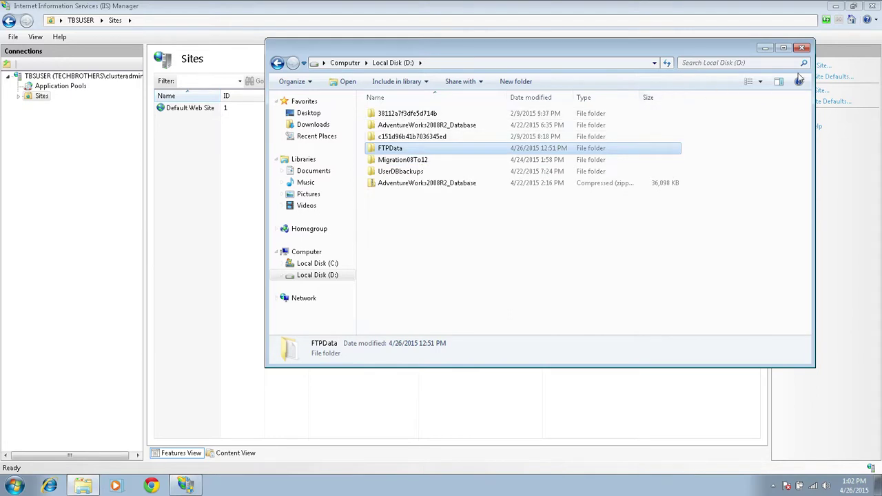
{"action": "left_click", "coordinate": [765, 49]}
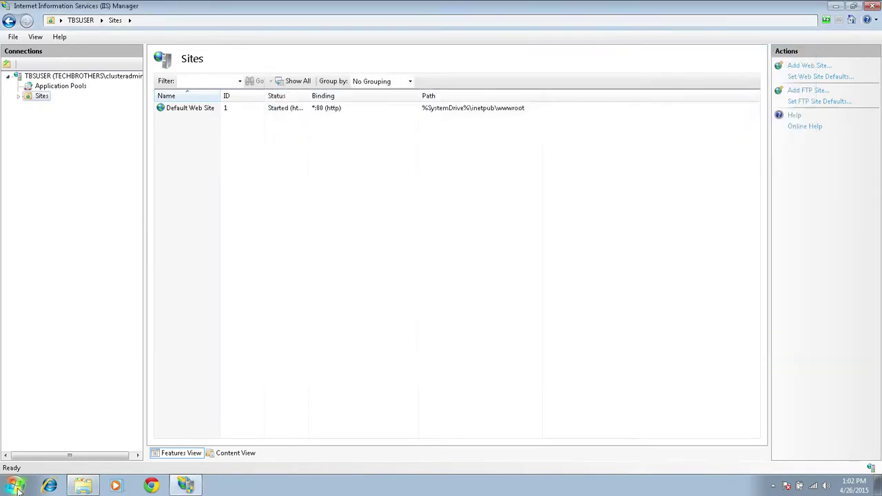
{"action": "left_click", "coordinate": [15, 487]}
Open Computer Management's Local Users and Groups > Users list and start a new user.
{"action": "right_click", "coordinate": [169, 336]}
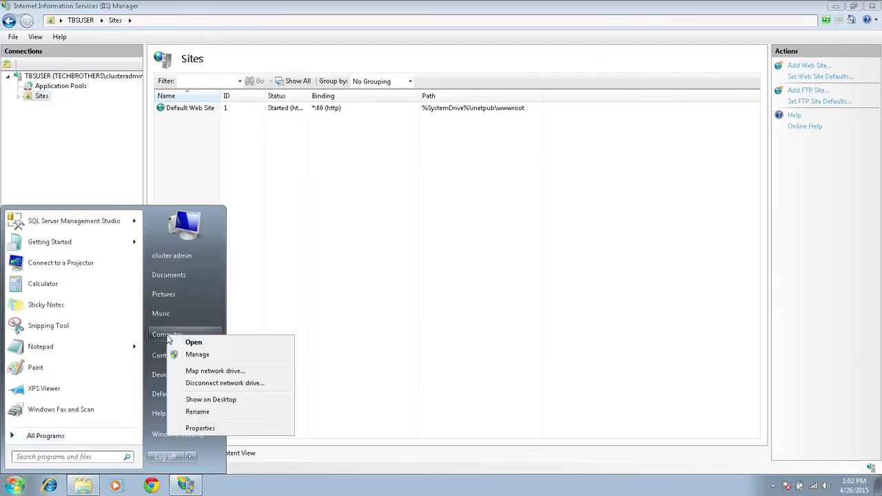
{"action": "left_click", "coordinate": [209, 355]}
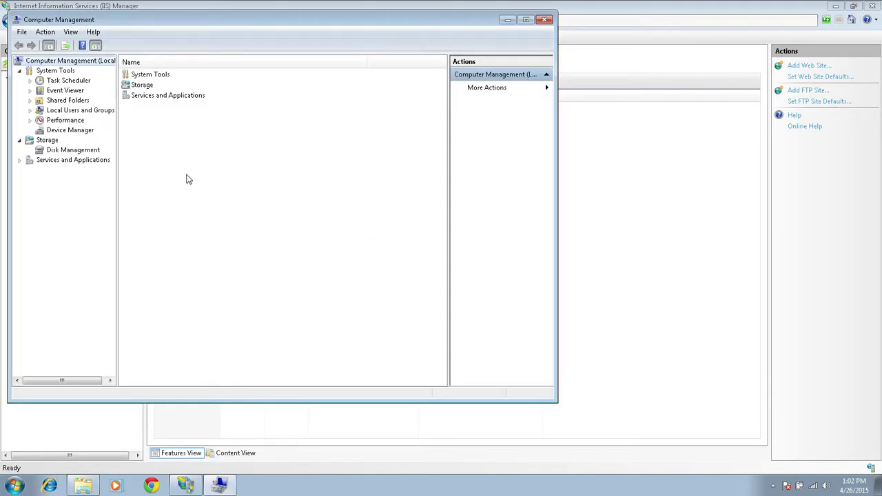
{"action": "left_click", "coordinate": [72, 112]}
{"action": "left_click", "coordinate": [31, 110]}
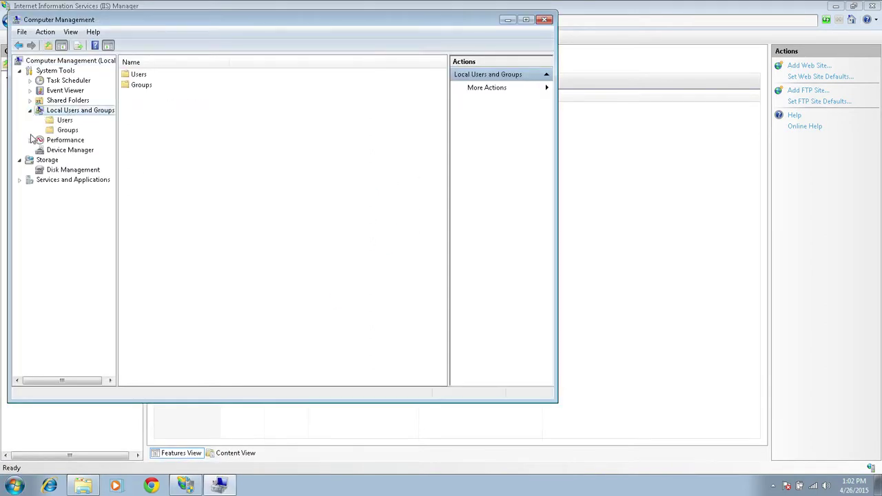
{"action": "left_click", "coordinate": [65, 121]}
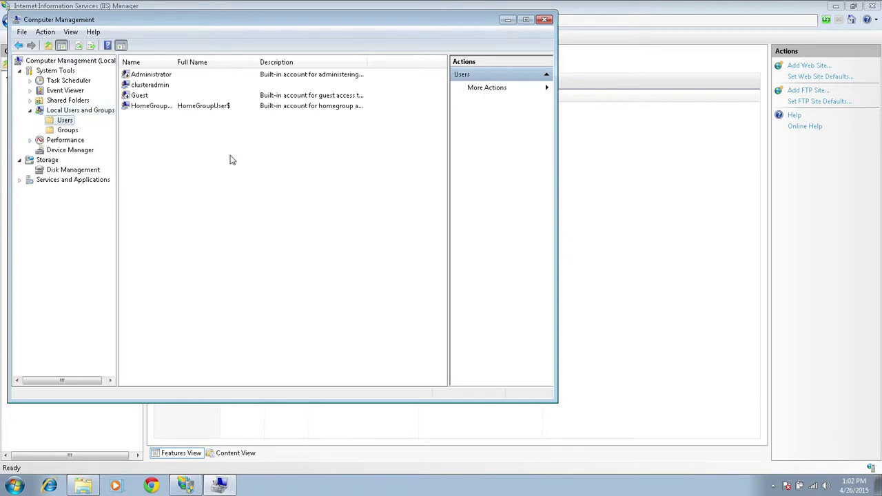
{"action": "right_click", "coordinate": [232, 158]}
{"action": "left_click", "coordinate": [273, 164]}
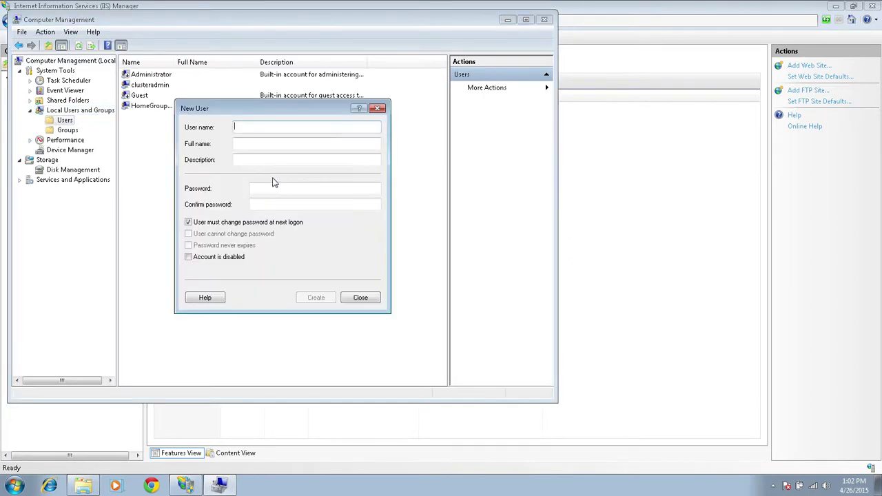
Create user FTPUser with a password that never expires and cannot be changed.
{"action": "type", "text": "FTPUser"}
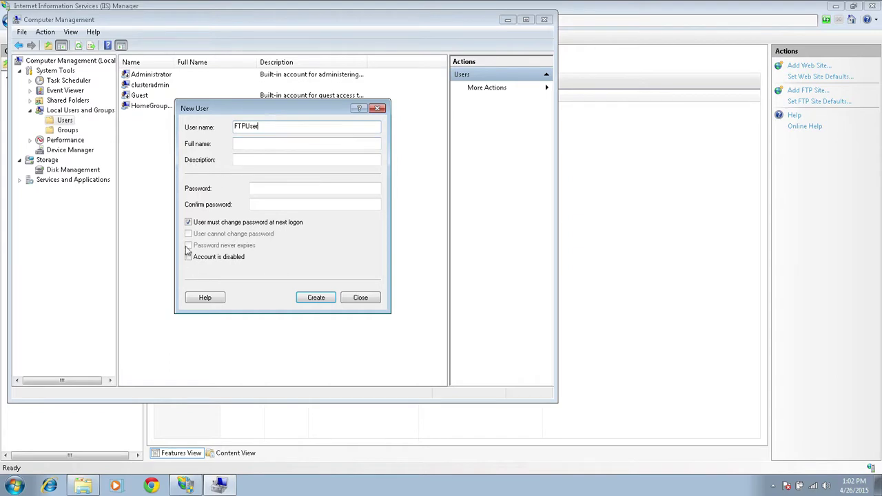
{"action": "left_click", "coordinate": [189, 224]}
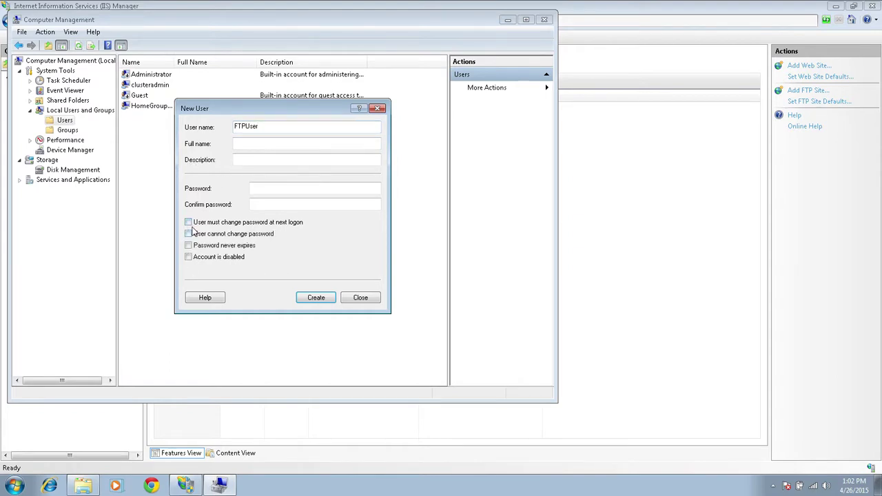
{"action": "left_click", "coordinate": [189, 234]}
{"action": "left_click", "coordinate": [189, 246]}
{"action": "left_click", "coordinate": [266, 188]}
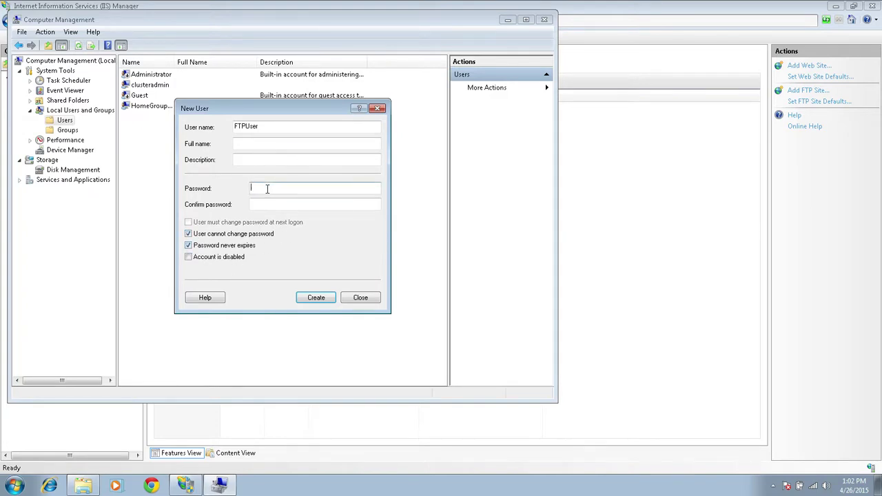
{"action": "key", "text": "Tab"}
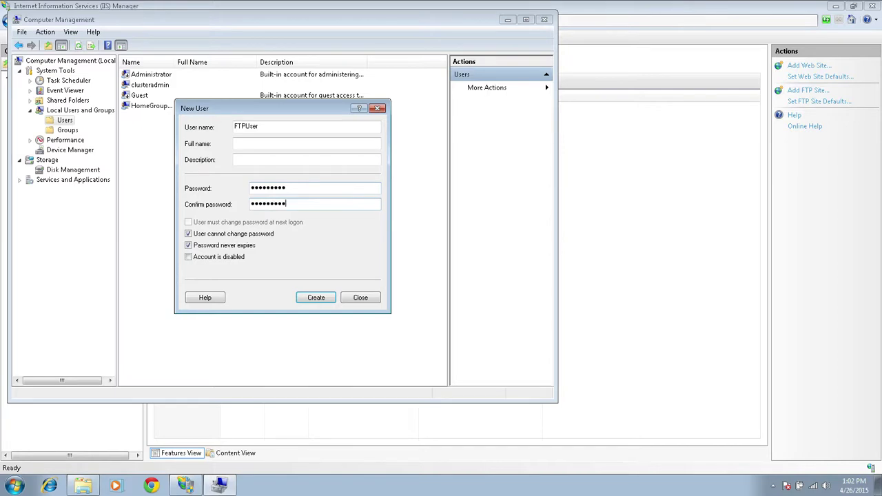
{"action": "left_click", "coordinate": [316, 298]}
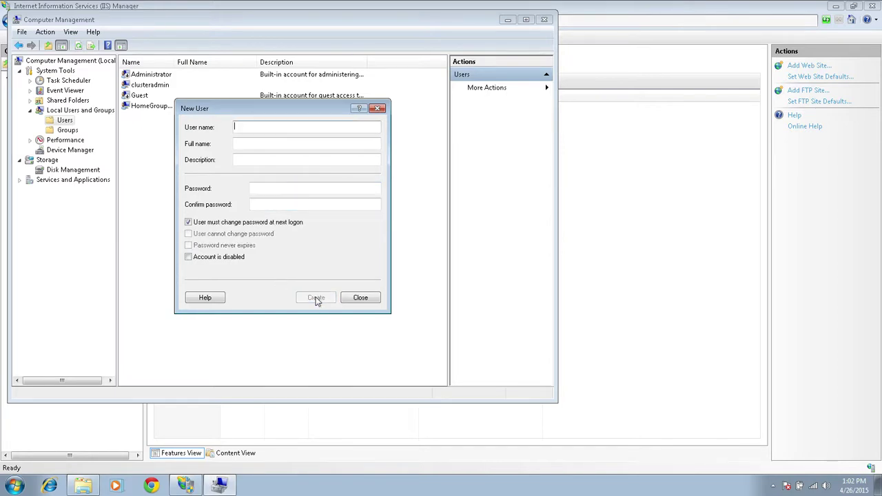
{"action": "left_click", "coordinate": [366, 301]}
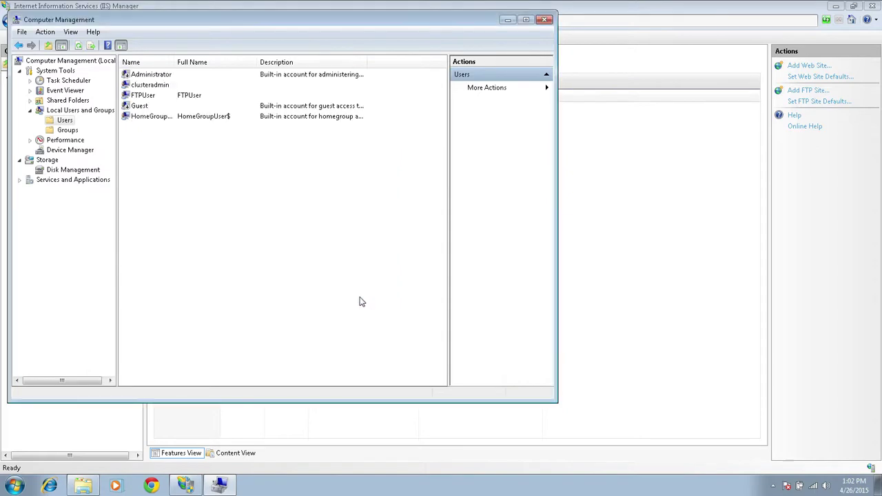
{"action": "left_click", "coordinate": [159, 96]}
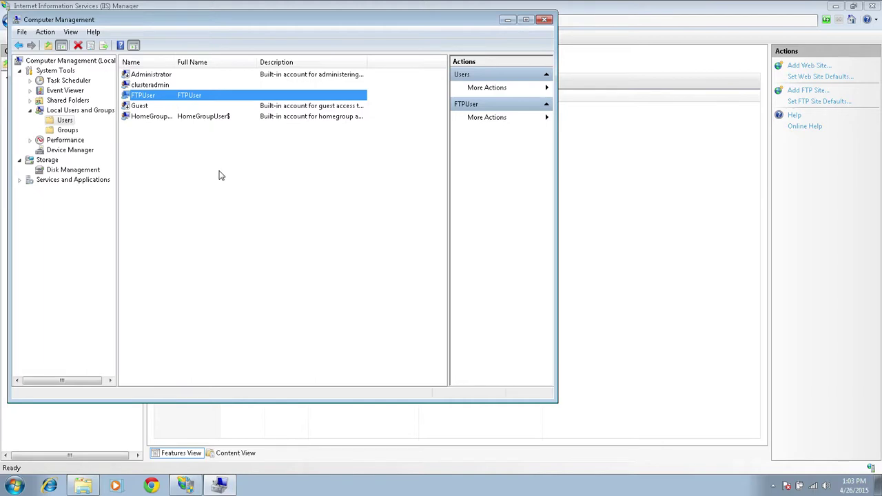
Add the local account TBSUSER\FTPUser to the FTPData folder's security permissions.
{"action": "left_click", "coordinate": [88, 488]}
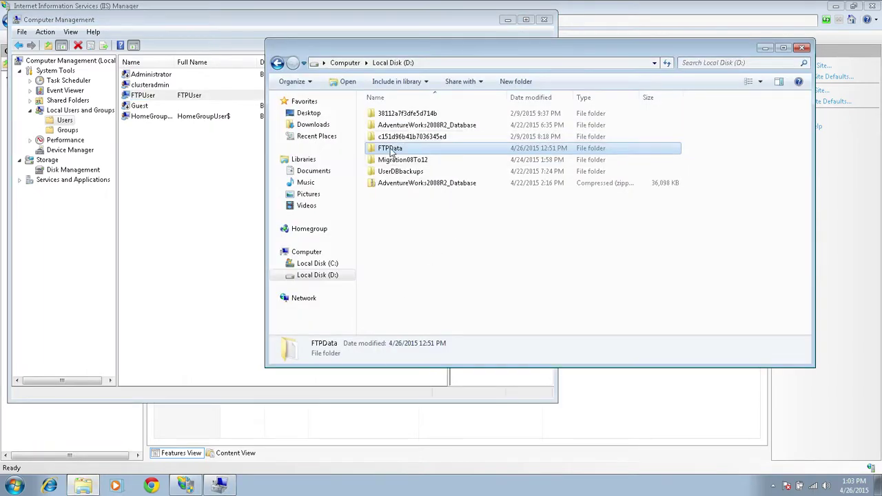
{"action": "right_click", "coordinate": [391, 152]}
{"action": "left_click", "coordinate": [436, 314]}
{"action": "left_click", "coordinate": [468, 176]}
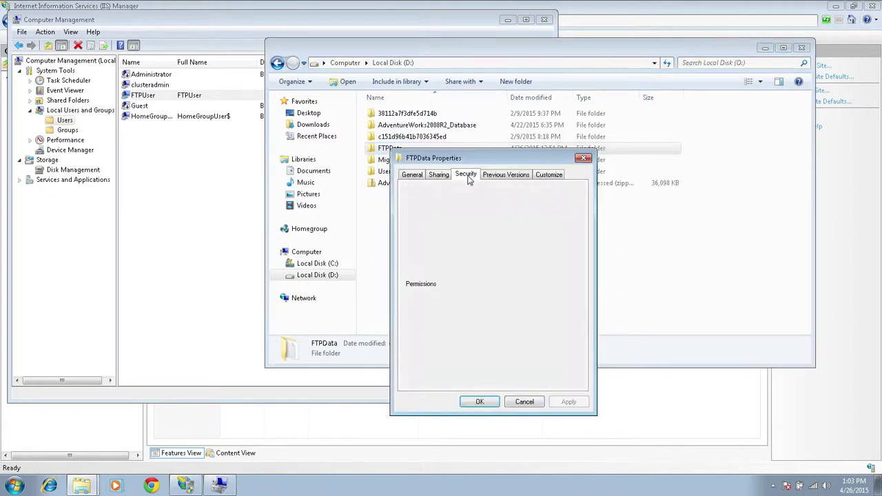
{"action": "left_click", "coordinate": [554, 267]}
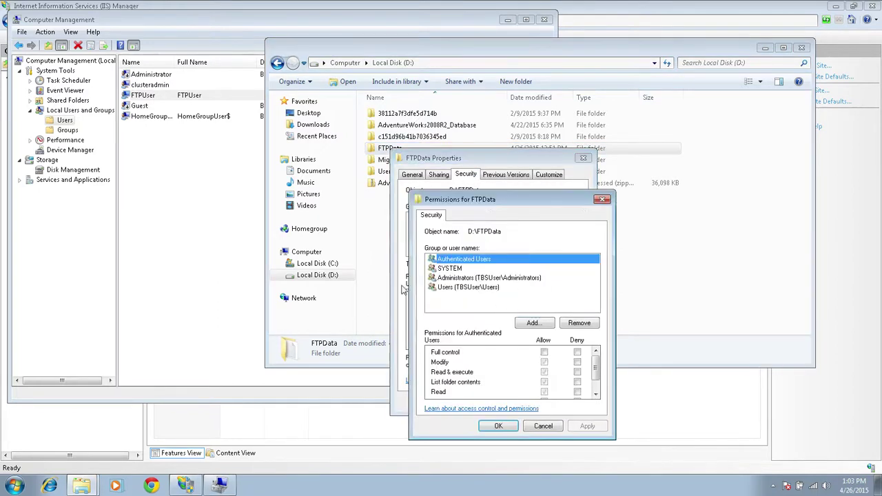
{"action": "left_click", "coordinate": [533, 324]}
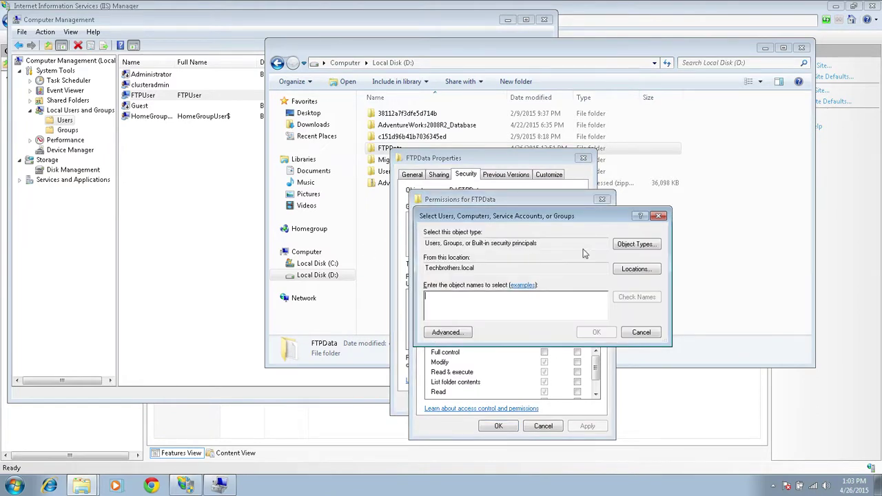
{"action": "left_click", "coordinate": [636, 270]}
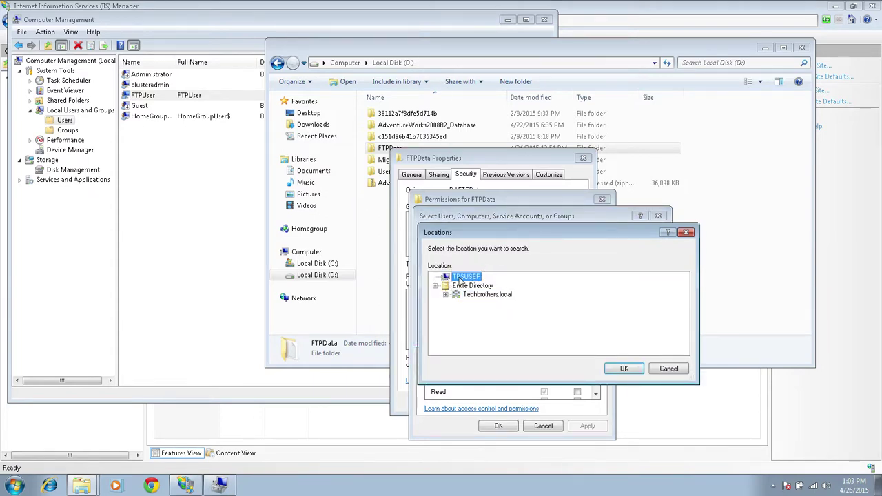
{"action": "left_click", "coordinate": [624, 369]}
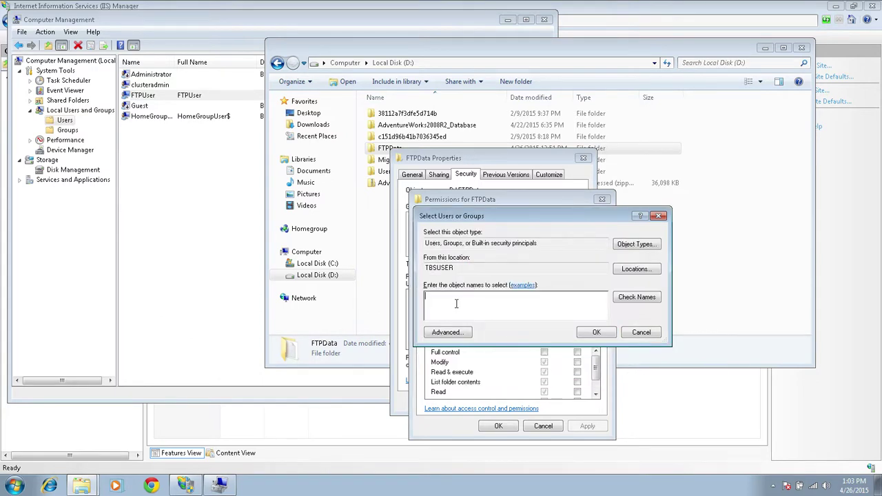
{"action": "type", "text": "User"}
{"action": "left_click", "coordinate": [638, 297]}
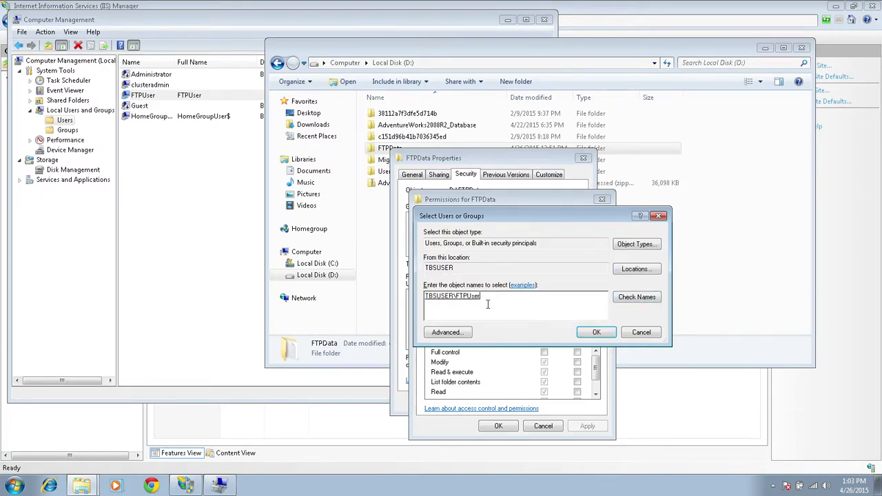
{"action": "left_click", "coordinate": [596, 332]}
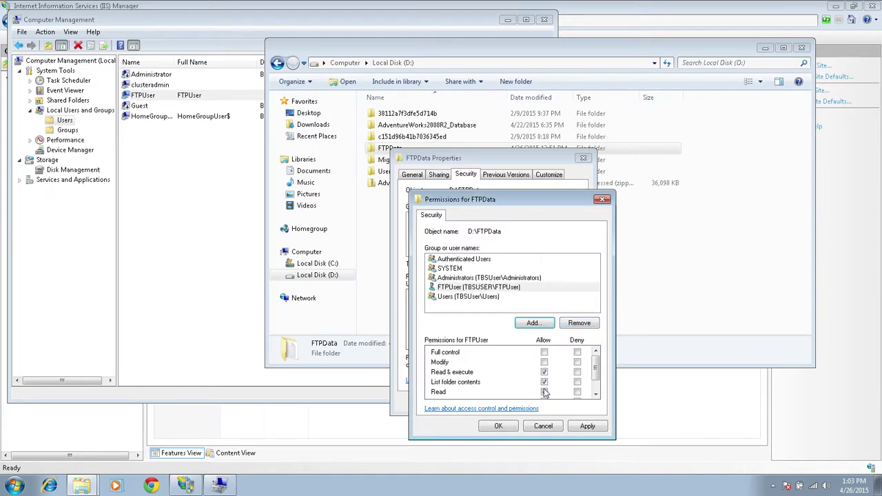
Apply FTPUser's Read & execute, List folder contents and Read permissions, then close the drive window.
{"action": "left_click_drag", "start_coordinate": [597, 371], "coordinate": [597, 380]}
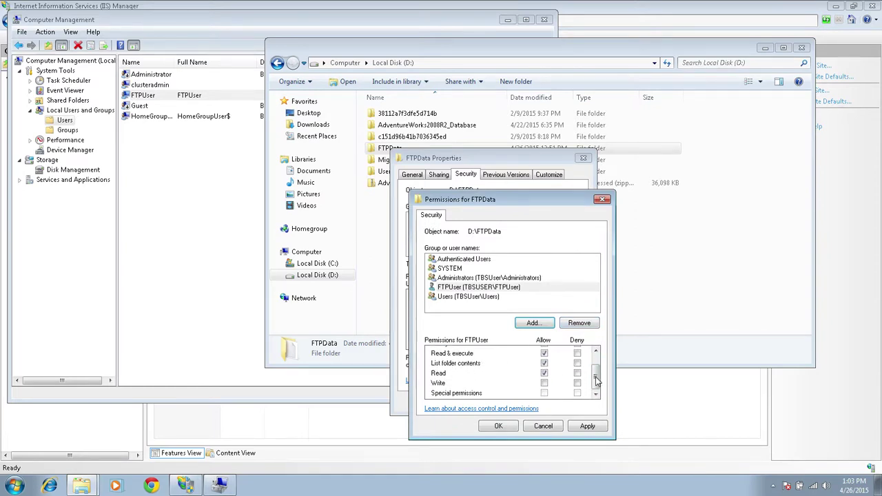
{"action": "left_click_drag", "start_coordinate": [597, 381], "coordinate": [597, 363]}
{"action": "left_click", "coordinate": [588, 427]}
{"action": "left_click", "coordinate": [508, 425]}
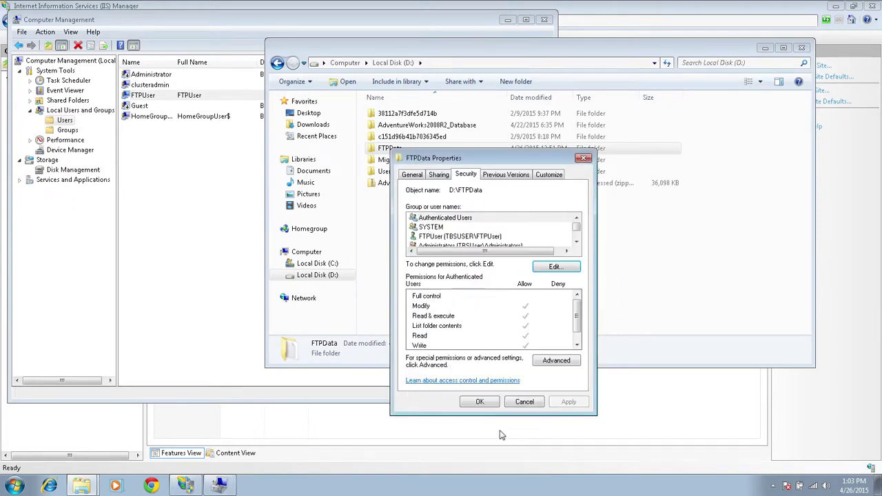
{"action": "left_click", "coordinate": [480, 403]}
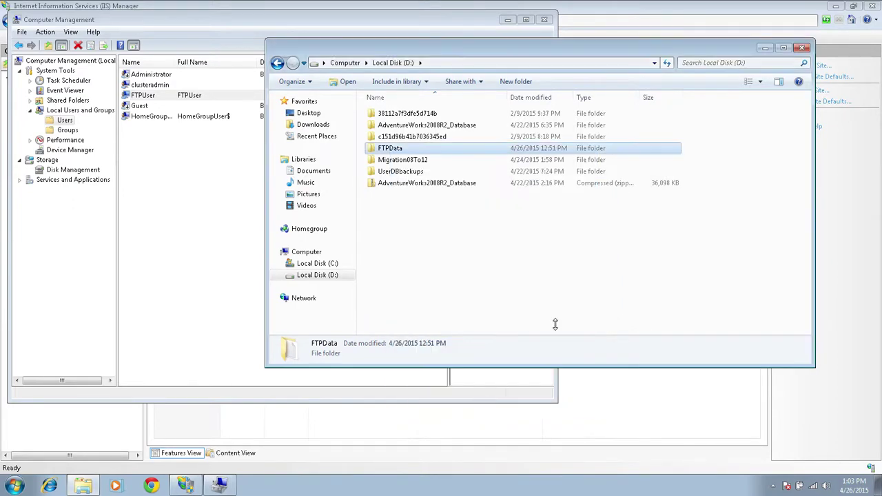
{"action": "left_click", "coordinate": [803, 49]}
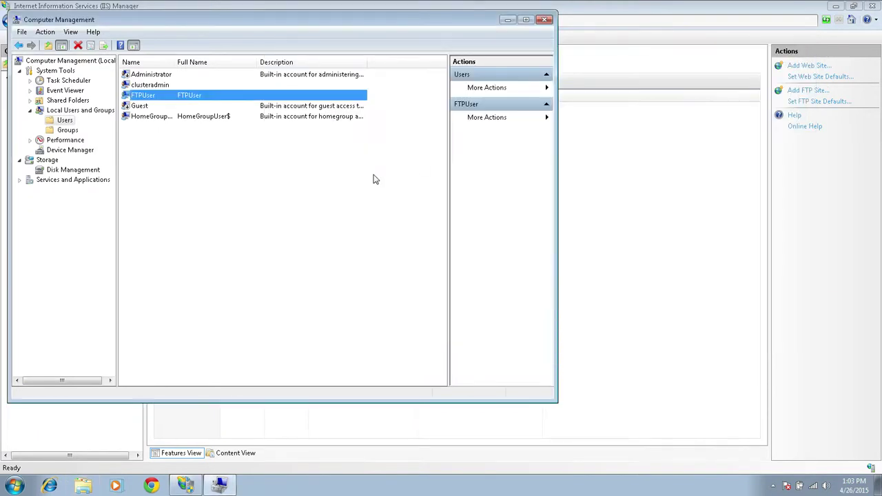
Close Computer Management and start adding an FTP site under Sites in IIS Manager.
{"action": "left_click", "coordinate": [546, 20]}
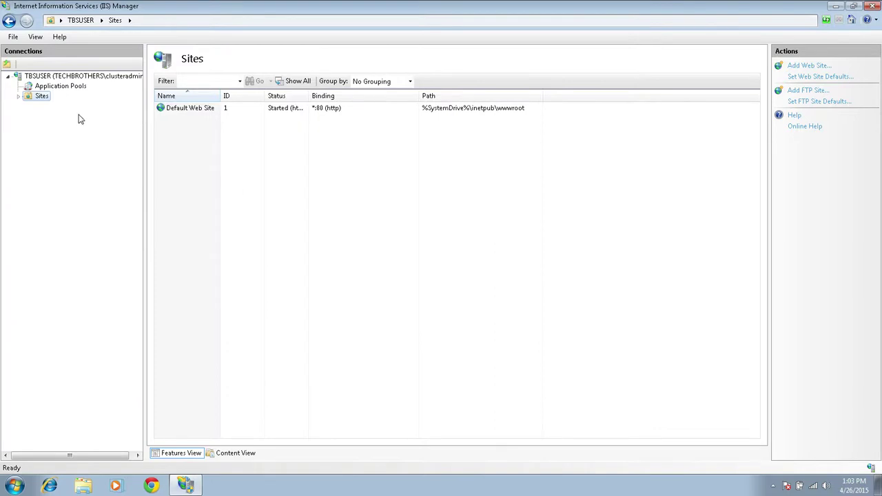
{"action": "left_click", "coordinate": [42, 97]}
{"action": "right_click", "coordinate": [42, 100]}
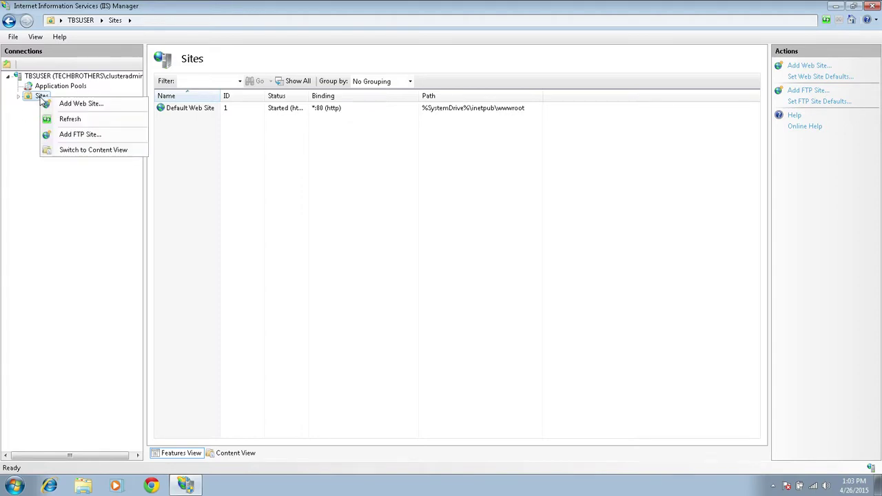
{"action": "left_click", "coordinate": [82, 135]}
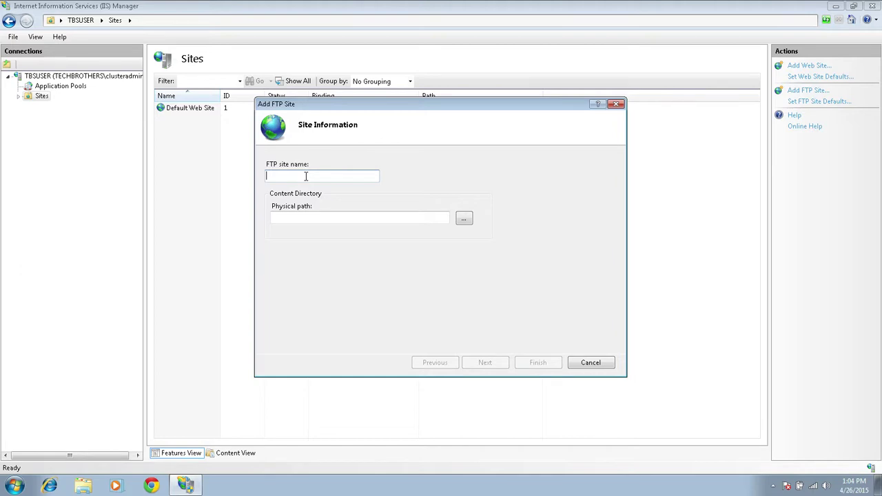
Name the FTP site TechbrothersFTP with physical path D:\FTPData and continue.
{"action": "type", "text": "TechbrothersFTP"}
{"action": "left_click", "coordinate": [465, 220]}
{"action": "left_click_drag", "start_coordinate": [515, 226], "coordinate": [519, 249]}
{"action": "left_click", "coordinate": [411, 237]}
{"action": "left_click", "coordinate": [406, 259]}
{"action": "left_click", "coordinate": [454, 310]}
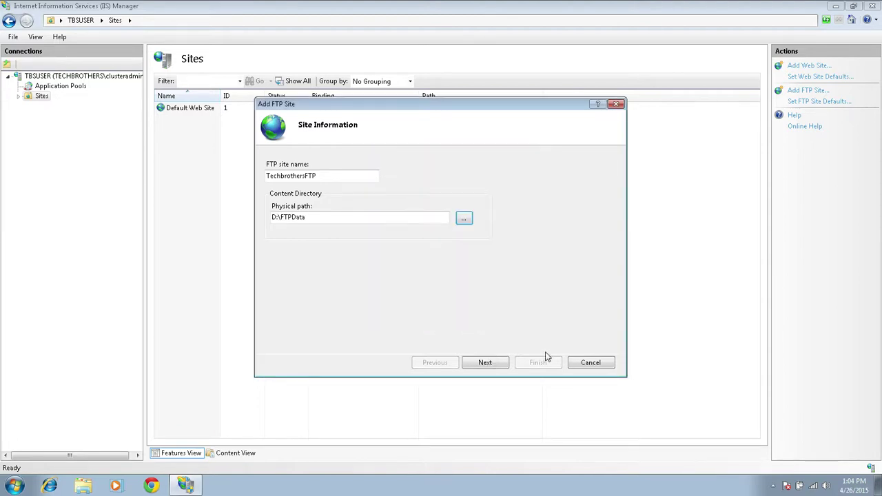
{"action": "left_click", "coordinate": [491, 363]}
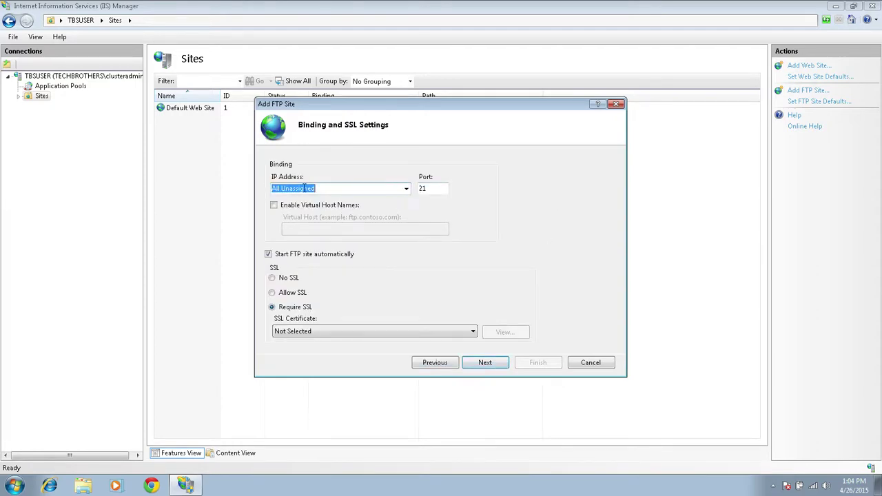
Bind the site to IP 192.168.1.29 on port 192 with No SSL.
{"action": "left_click", "coordinate": [406, 189]}
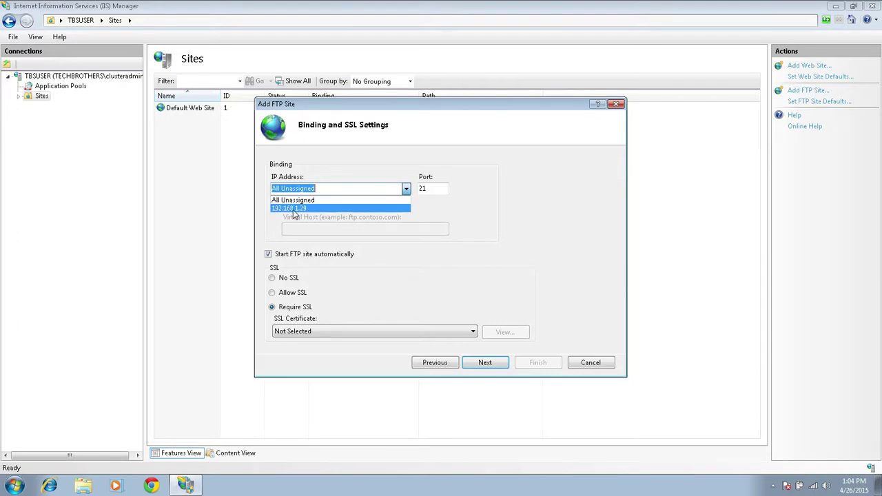
{"action": "left_click", "coordinate": [293, 209]}
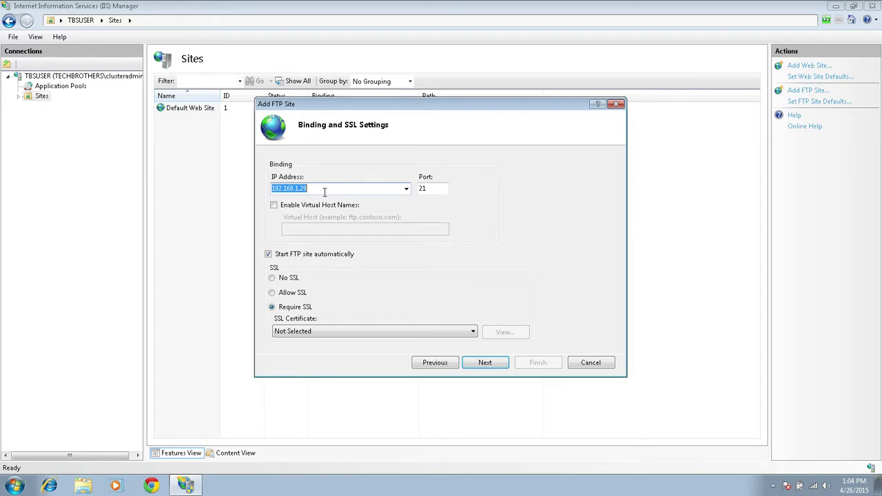
{"action": "left_click", "coordinate": [436, 187]}
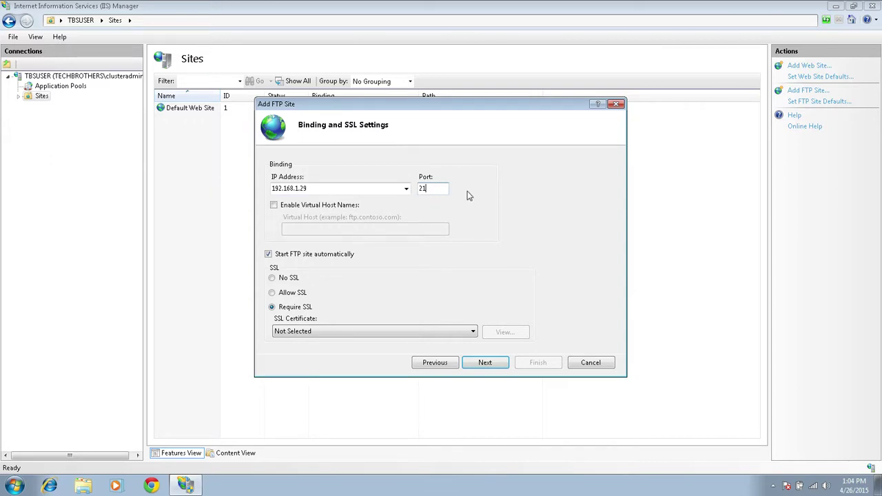
{"action": "key", "text": "ctrl+a"}
{"action": "type", "text": "1"}
{"action": "left_click", "coordinate": [273, 279]}
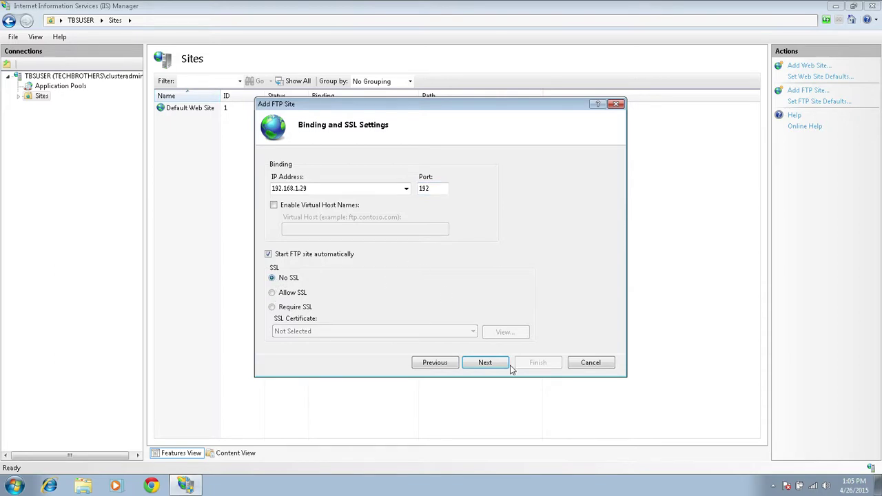
{"action": "left_click", "coordinate": [486, 363]}
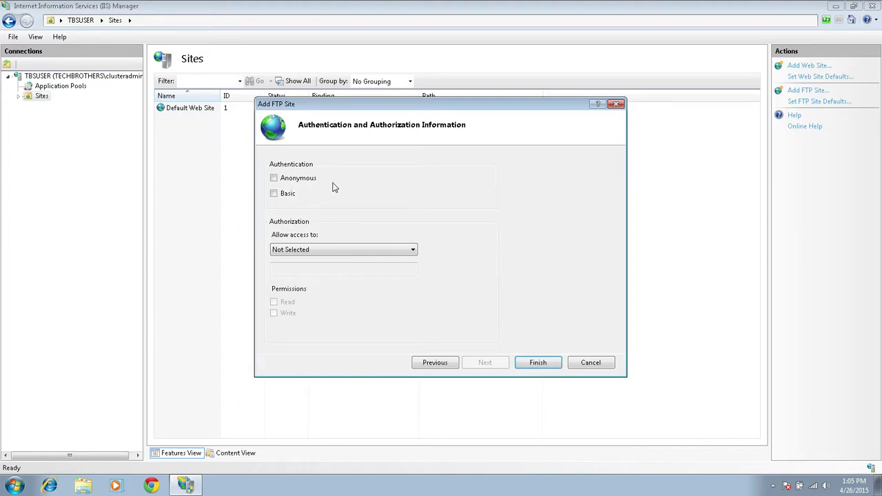
Enable Basic authentication, allow specified user FTPUser Read access, and finish the wizard.
{"action": "left_click", "coordinate": [273, 195]}
{"action": "left_click", "coordinate": [357, 250]}
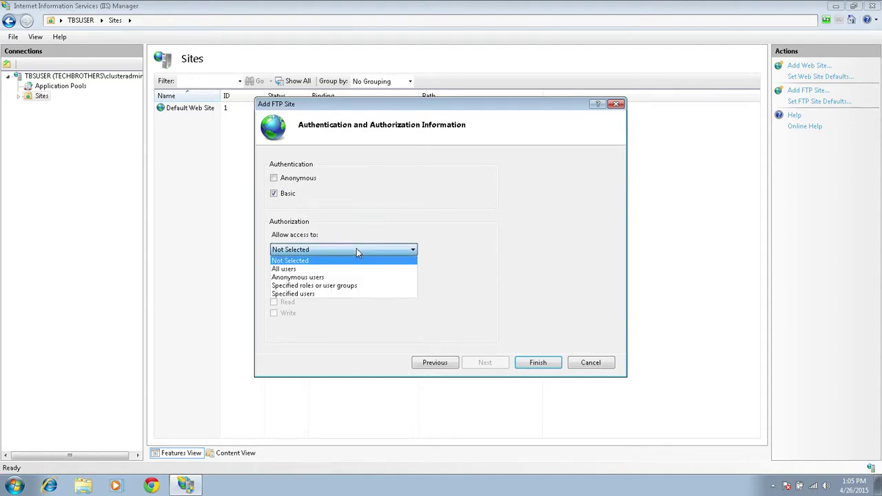
{"action": "left_click", "coordinate": [312, 294]}
{"action": "left_click", "coordinate": [312, 269]}
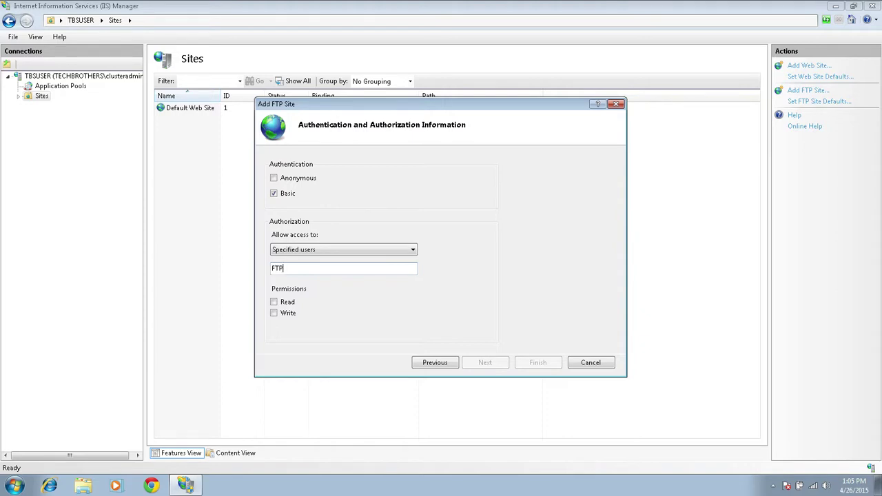
{"action": "type", "text": "FTPUser"}
{"action": "left_click", "coordinate": [274, 302]}
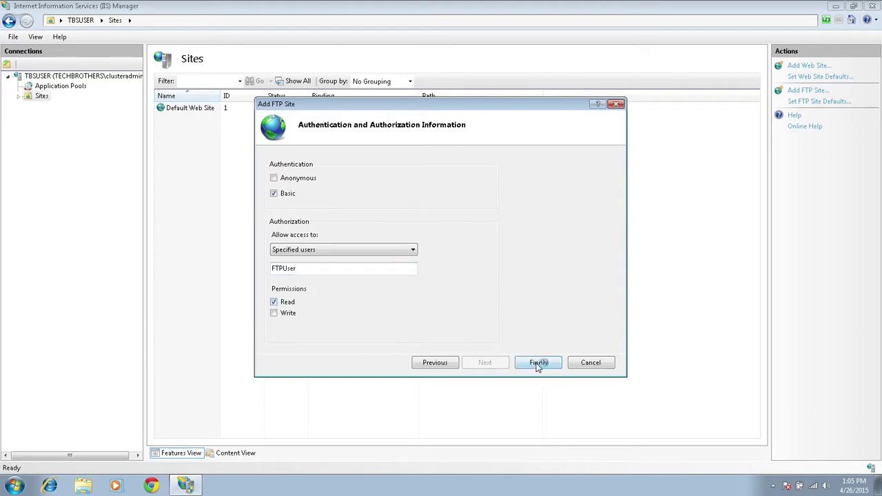
{"action": "left_click", "coordinate": [536, 364]}
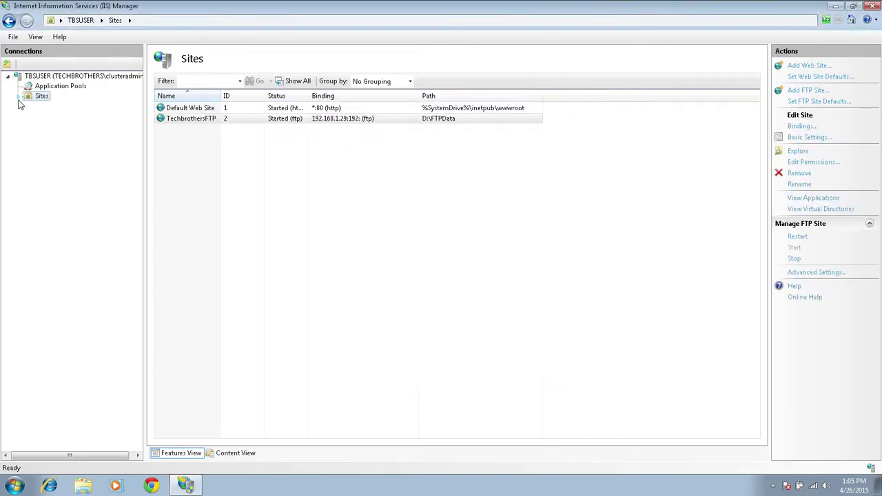
Check TechbrothersFTP's FTP Authentication shows Basic enabled and Anonymous disabled.
{"action": "left_click", "coordinate": [19, 97]}
{"action": "left_click", "coordinate": [66, 116]}
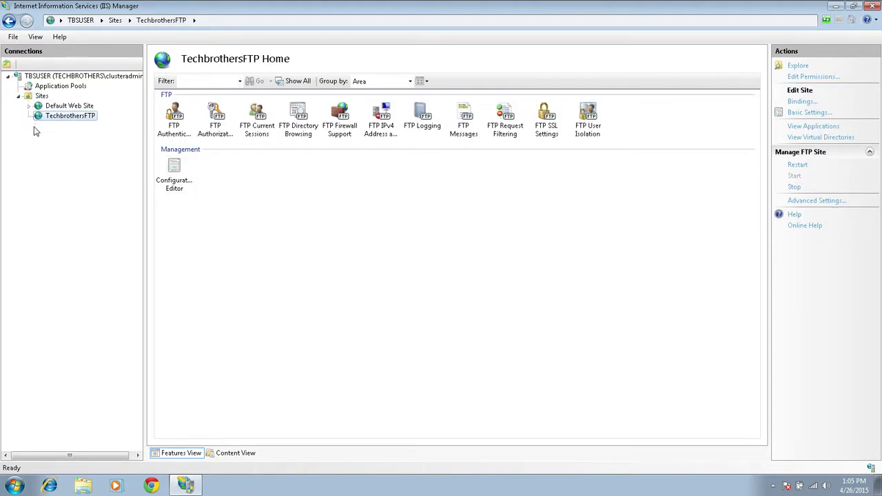
{"action": "left_click", "coordinate": [175, 119]}
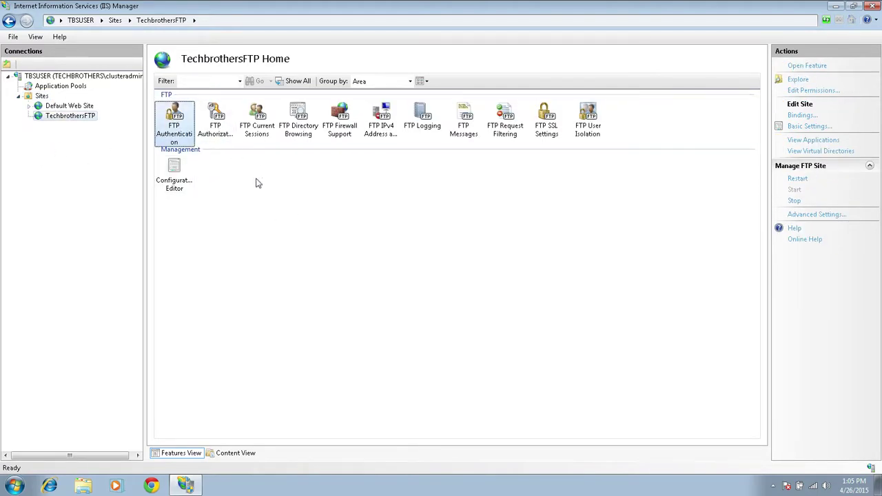
{"action": "double_click", "coordinate": [184, 126]}
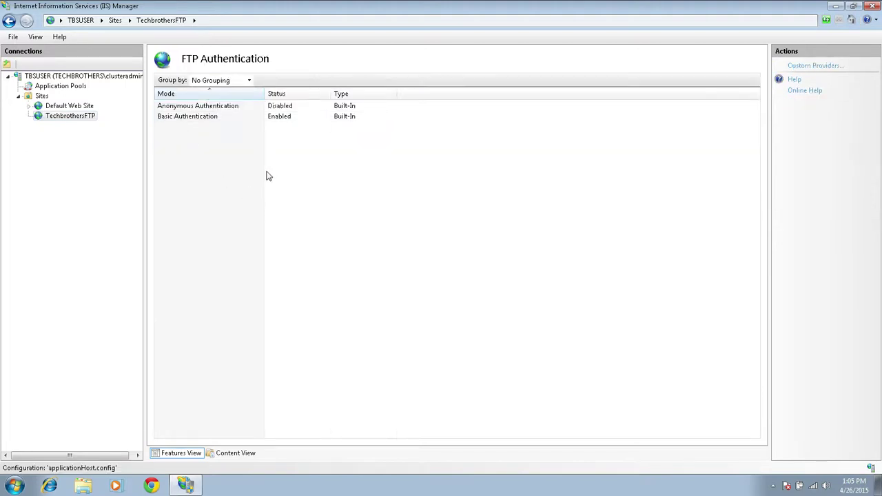
{"action": "left_click", "coordinate": [179, 117]}
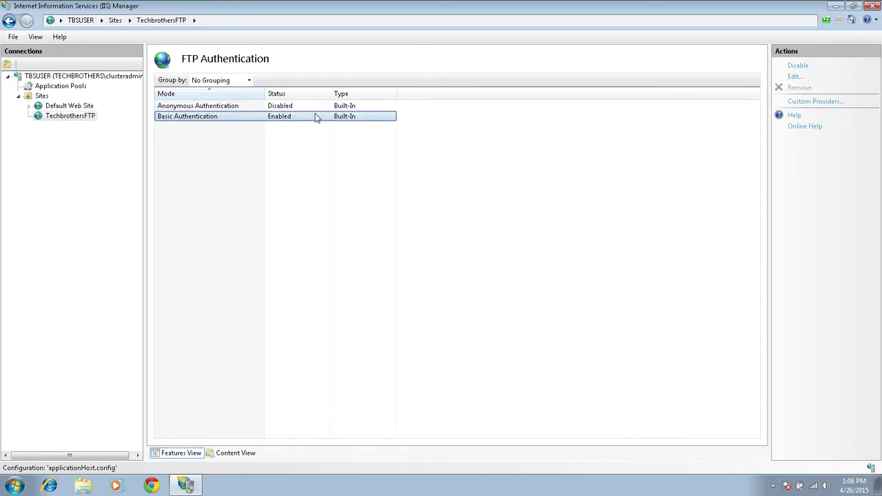
{"action": "left_click", "coordinate": [69, 119]}
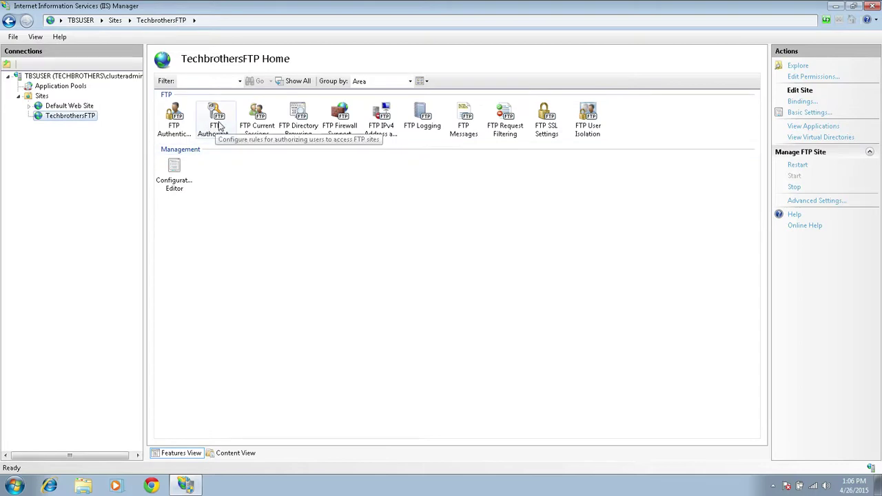
Add an FTP allow rule giving Techbrothers\Clusteradmin Read and Write access.
{"action": "double_click", "coordinate": [222, 125]}
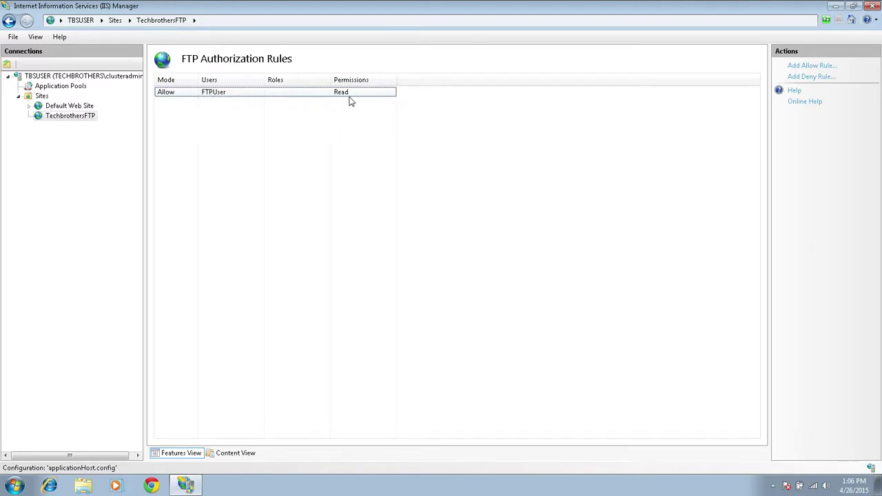
{"action": "right_click", "coordinate": [232, 163]}
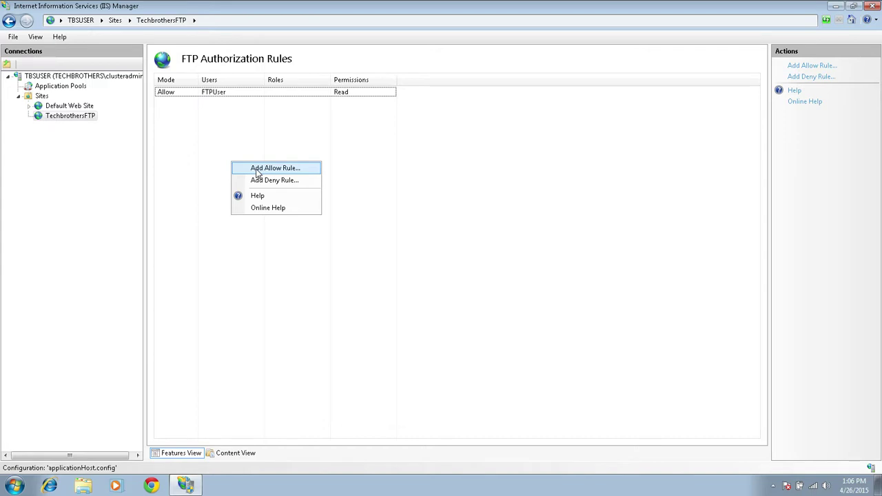
{"action": "left_click", "coordinate": [257, 170]}
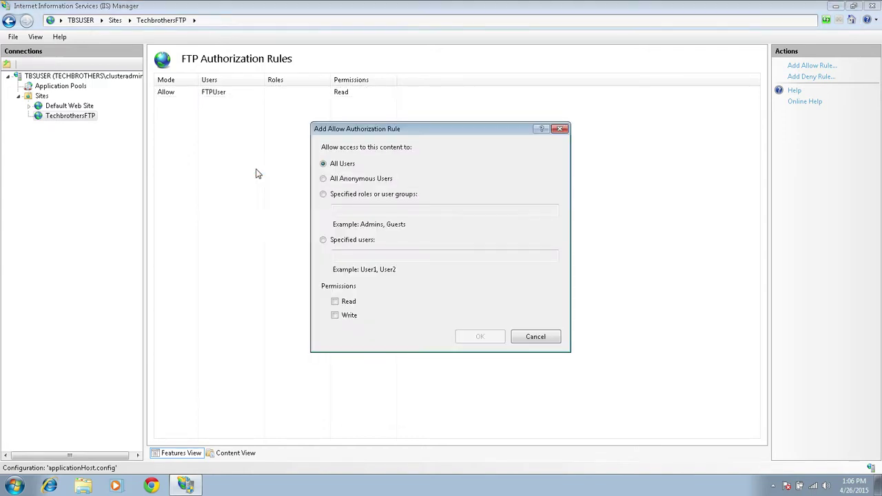
{"action": "left_click", "coordinate": [324, 241]}
{"action": "left_click", "coordinate": [364, 258]}
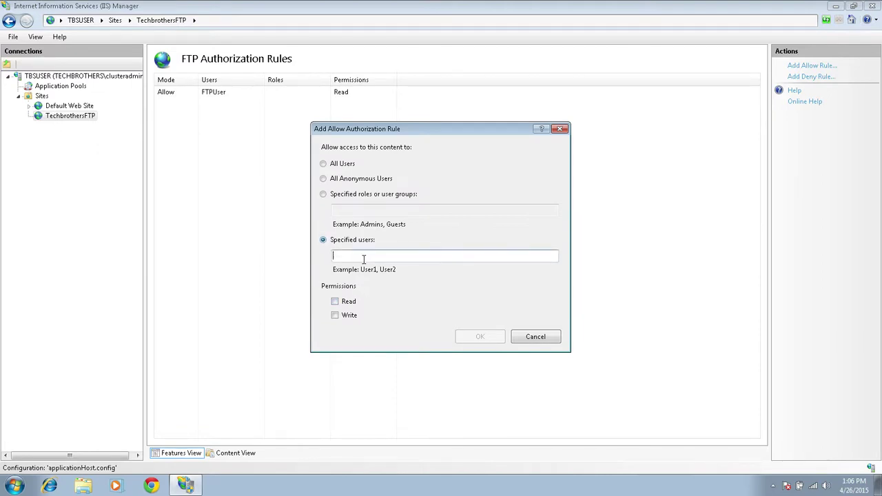
{"action": "type", "text": "Techbrothers\\Clusteradmin"}
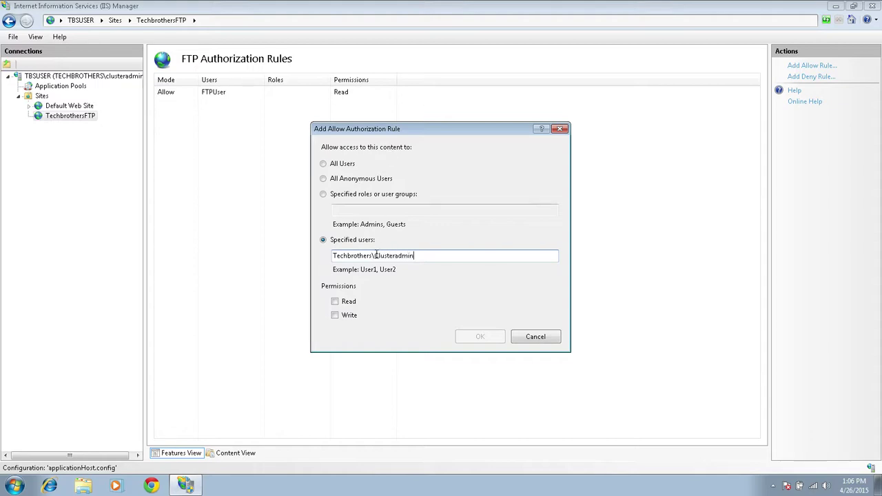
{"action": "left_click", "coordinate": [335, 301]}
{"action": "left_click", "coordinate": [335, 315]}
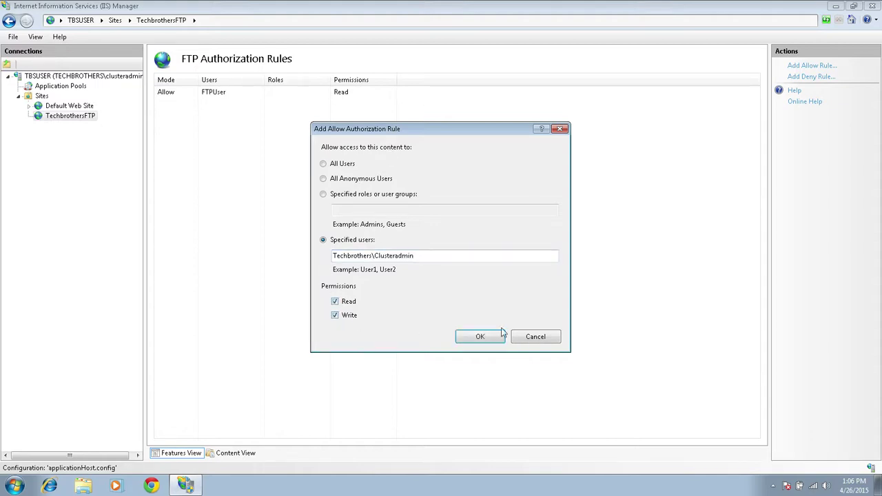
{"action": "left_click", "coordinate": [481, 337]}
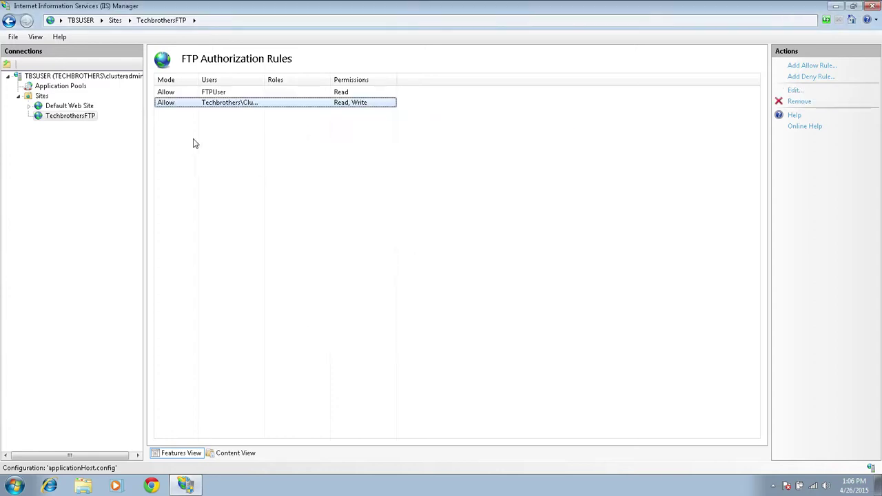
Add a second allow rule giving Clusteradmin Read and Write, then return to the site home.
{"action": "right_click", "coordinate": [222, 155]}
{"action": "left_click", "coordinate": [259, 162]}
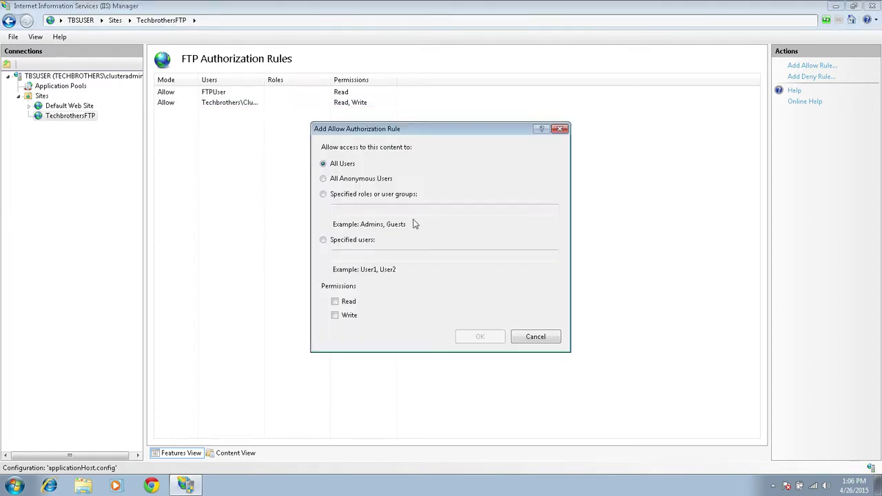
{"action": "left_click", "coordinate": [323, 240]}
{"action": "left_click", "coordinate": [402, 256]}
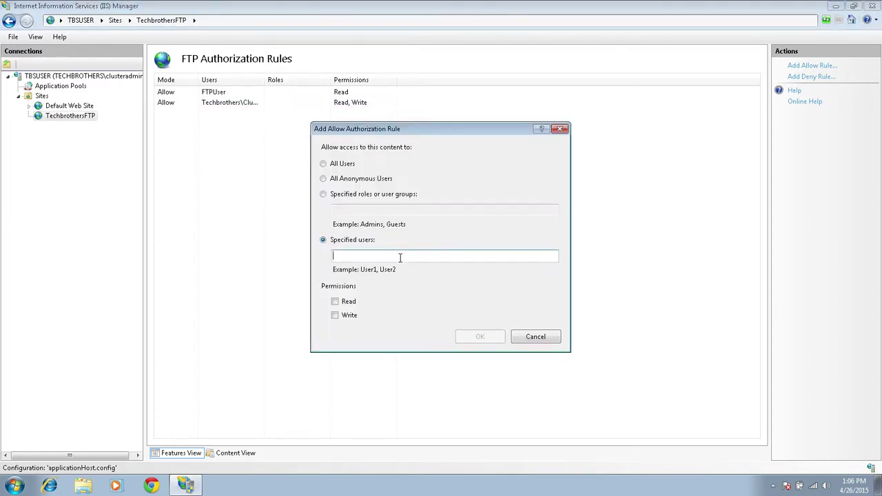
{"action": "type", "text": "Clusteradmin"}
{"action": "left_click", "coordinate": [334, 301]}
{"action": "left_click", "coordinate": [335, 315]}
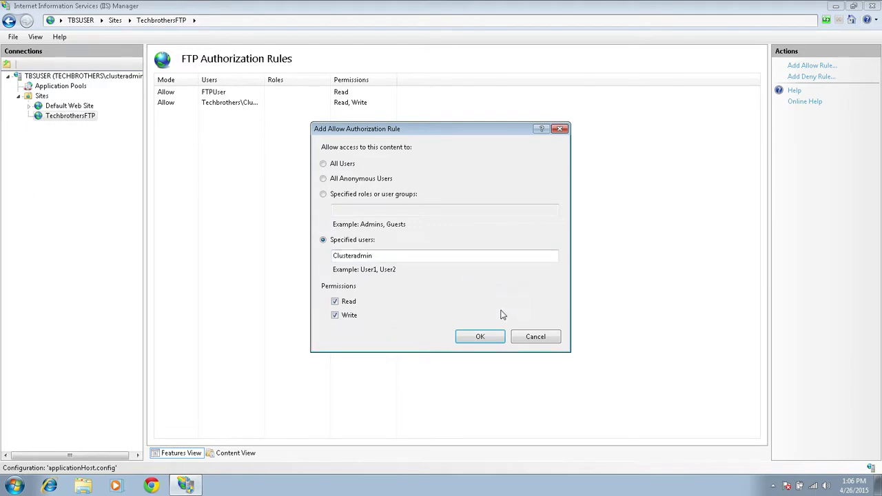
{"action": "left_click", "coordinate": [479, 336]}
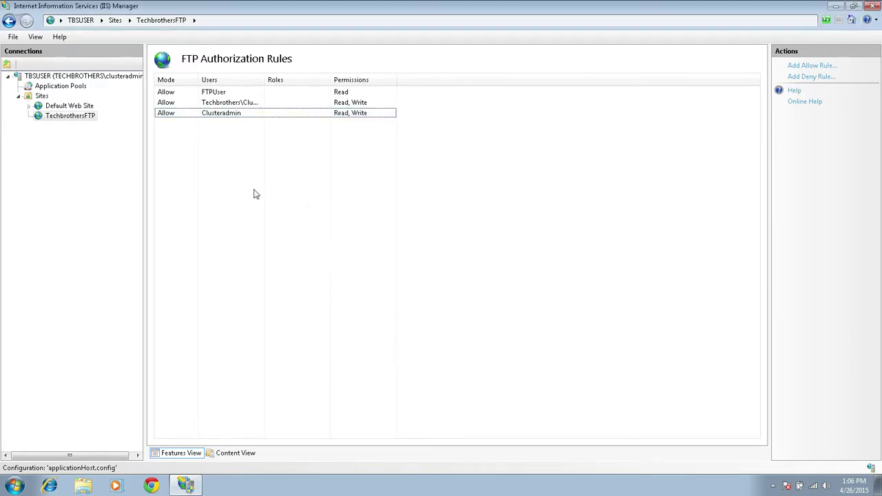
{"action": "left_click", "coordinate": [72, 118]}
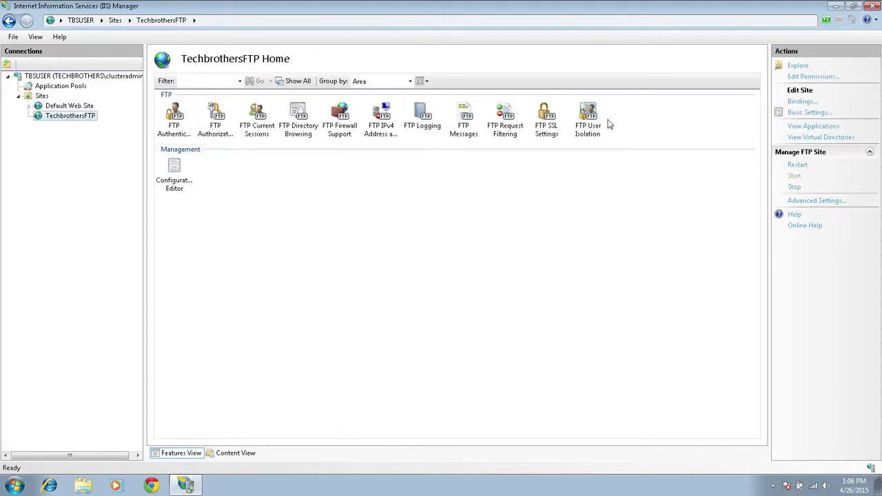
Verify the ftp binding is 192.168.1.29 port 192, then restart TechbrothersFTP.
{"action": "left_click", "coordinate": [801, 101]}
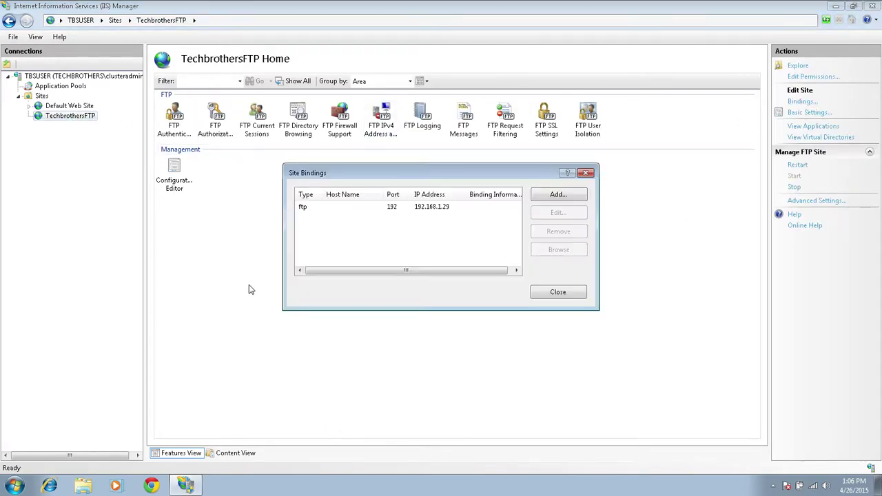
{"action": "left_click", "coordinate": [435, 207]}
{"action": "left_click", "coordinate": [558, 213]}
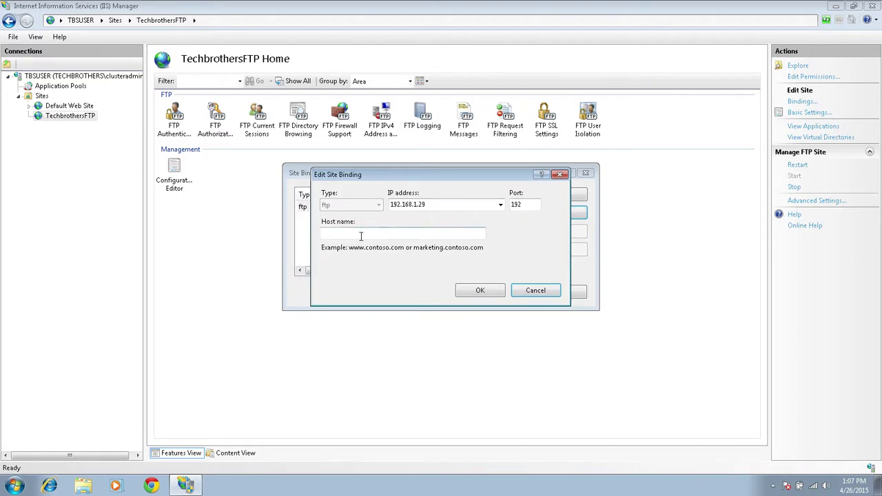
{"action": "left_click", "coordinate": [482, 291]}
{"action": "left_click", "coordinate": [560, 293]}
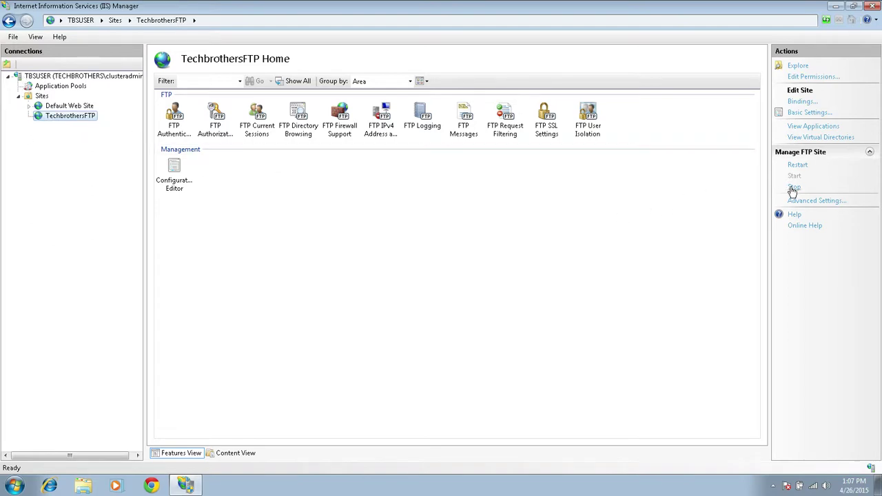
{"action": "left_click", "coordinate": [798, 166]}
Launch Internet Explorer and navigate to ftp://192.168.1.29:192.
{"action": "left_click", "coordinate": [56, 486]}
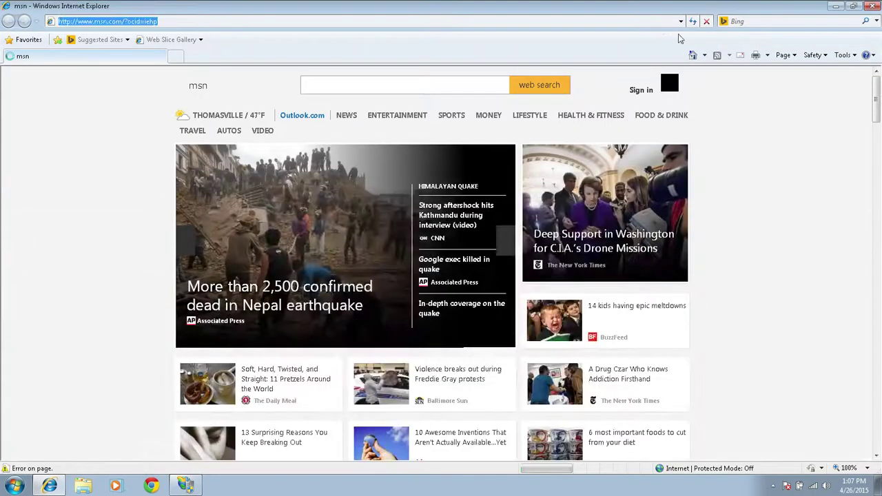
{"action": "left_click", "coordinate": [570, 377]}
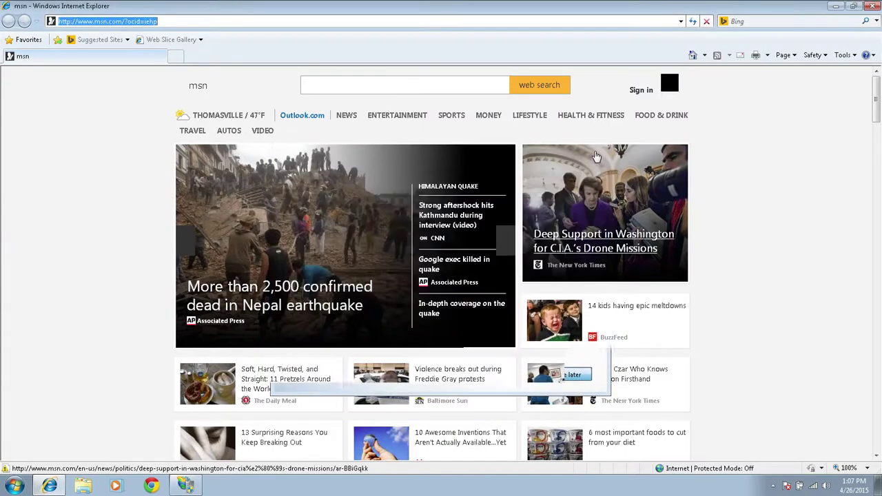
{"action": "left_click", "coordinate": [597, 157]}
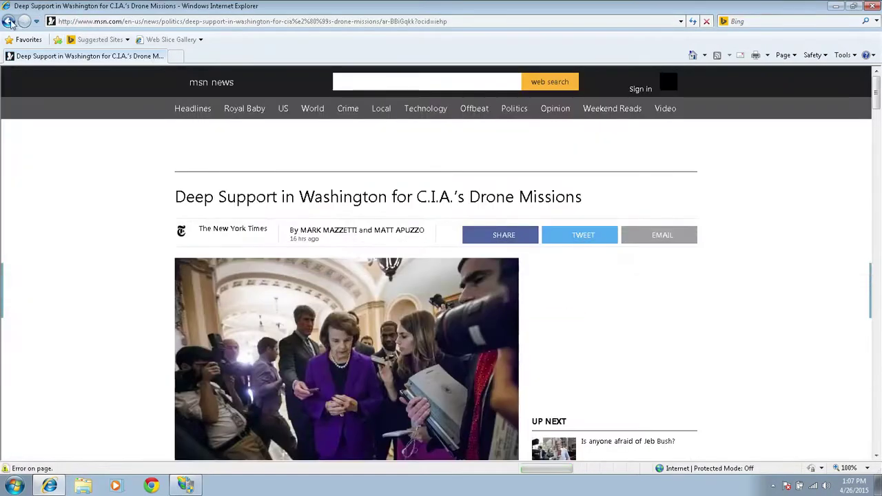
{"action": "left_click", "coordinate": [8, 21]}
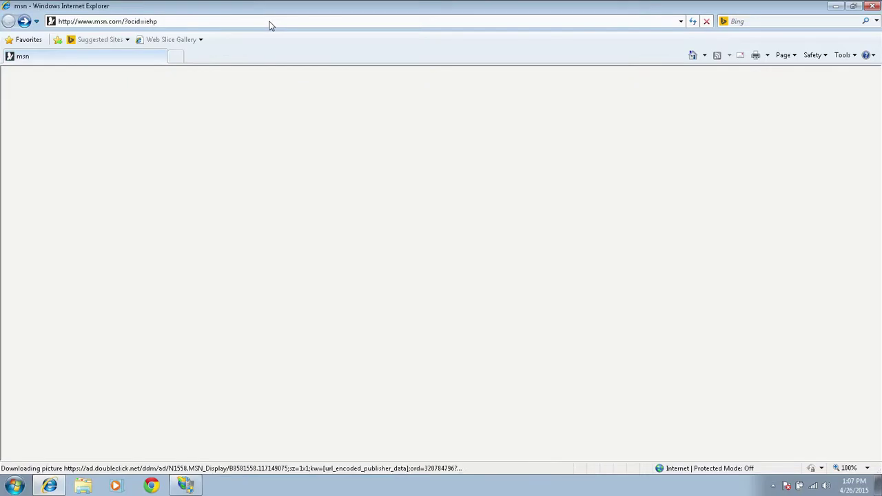
{"action": "left_click", "coordinate": [206, 19]}
{"action": "type", "text": "f"}
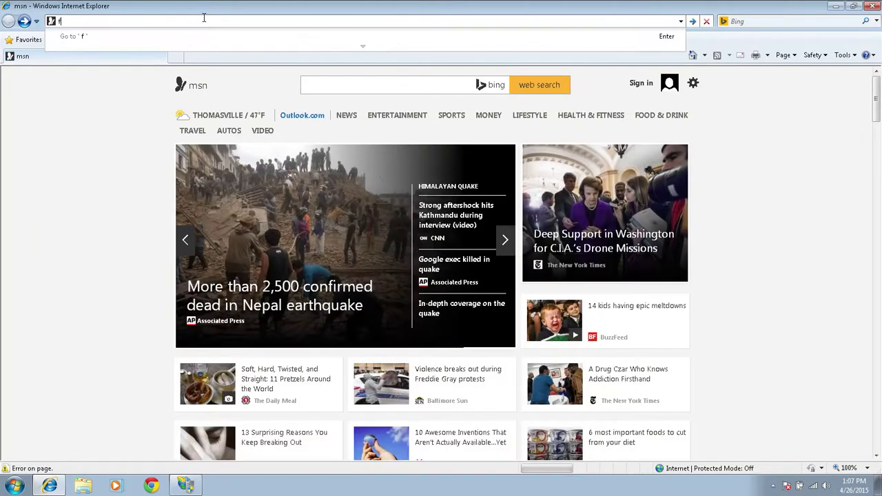
{"action": "type", "text": "tp://"}
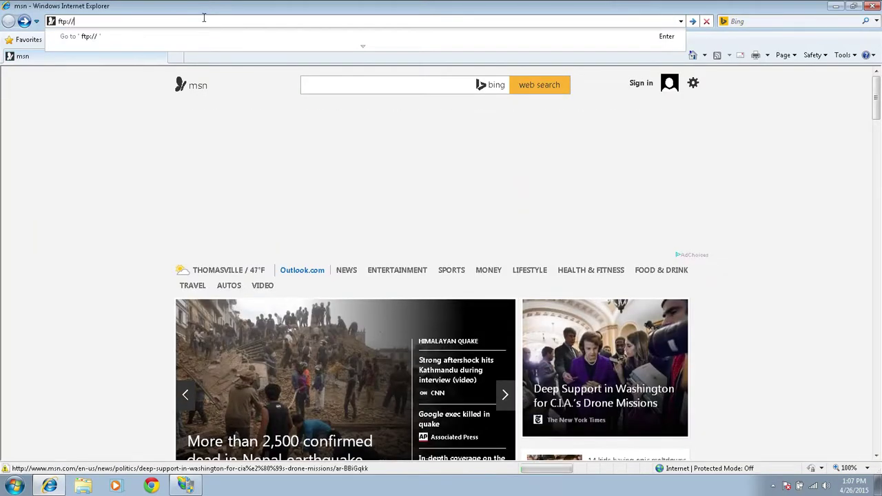
{"action": "type", "text": "192.168.1."}
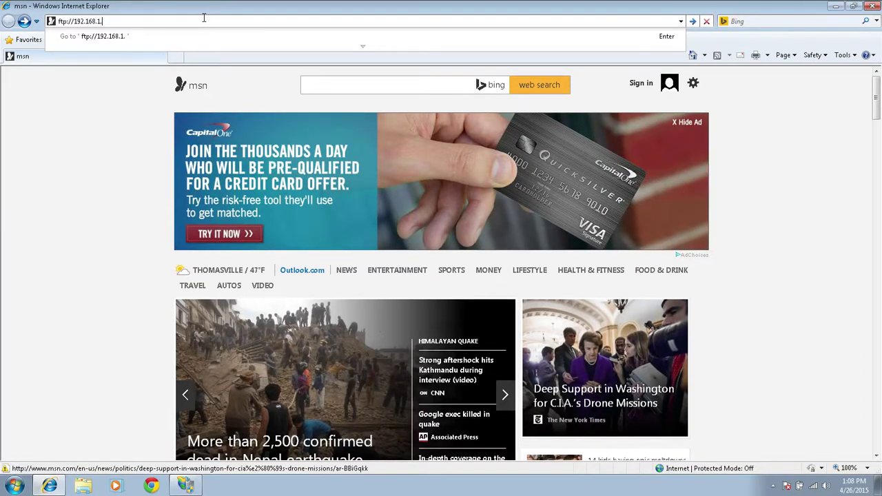
{"action": "type", "text": "29:"}
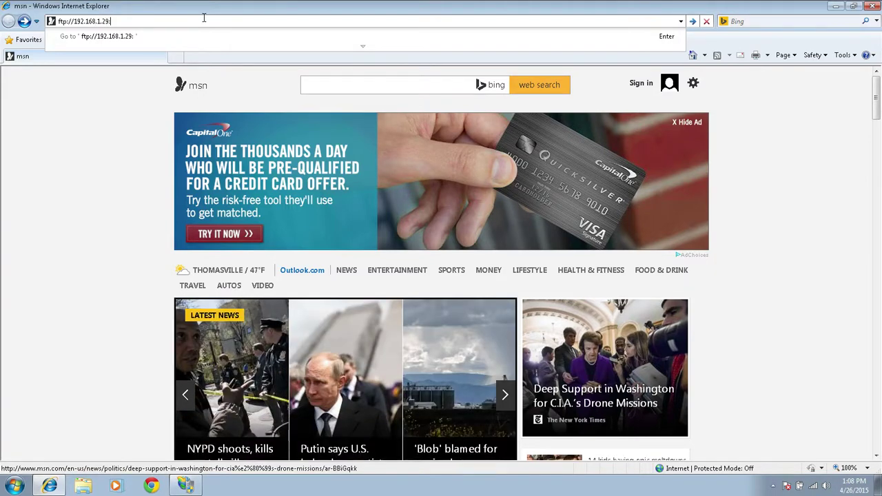
{"action": "type", "text": "192"}
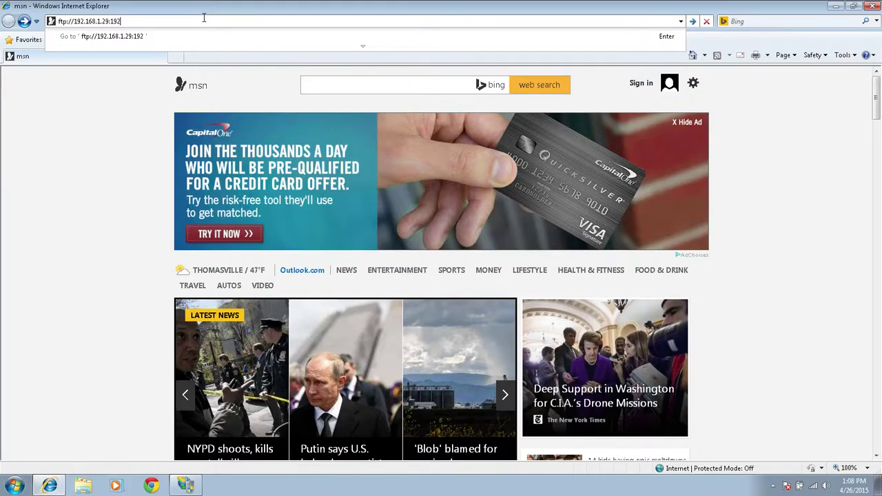
{"action": "key", "text": "Return"}
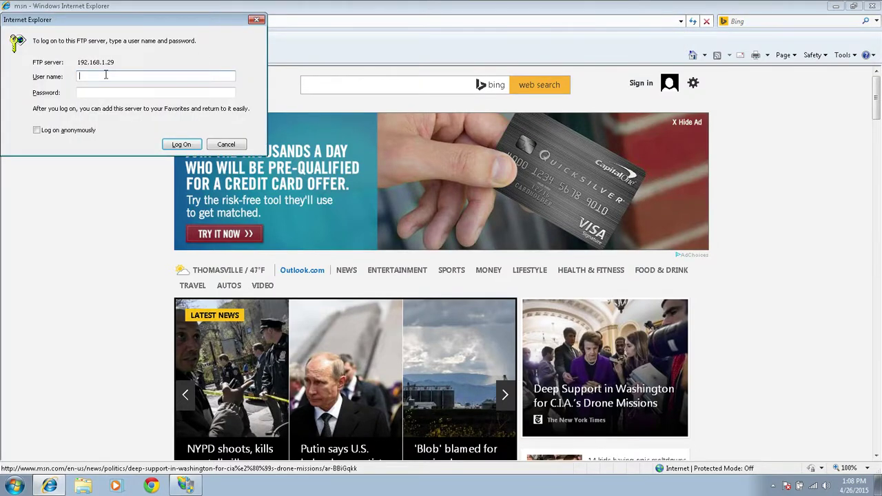
Log in to the FTP site at 192.168.1.29 with the user's credentials and open TextFile.txt showing 'Hello World!'.
{"action": "type", "text": "clusteradmin"}
{"action": "left_click", "coordinate": [90, 92]}
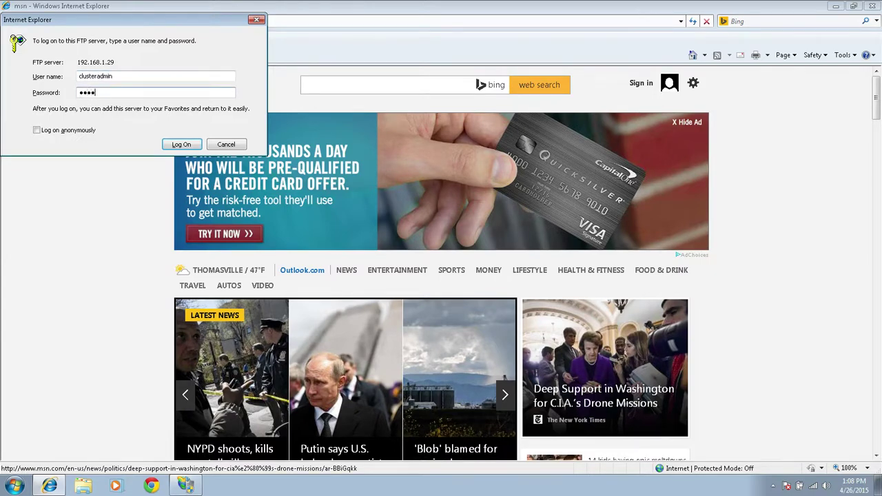
{"action": "type", "text": "••"}
{"action": "key", "text": "Return"}
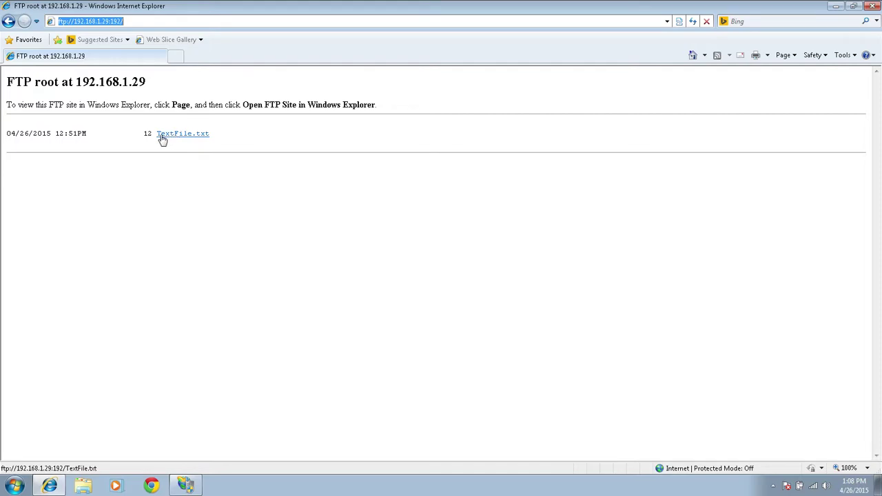
{"action": "left_click", "coordinate": [182, 137]}
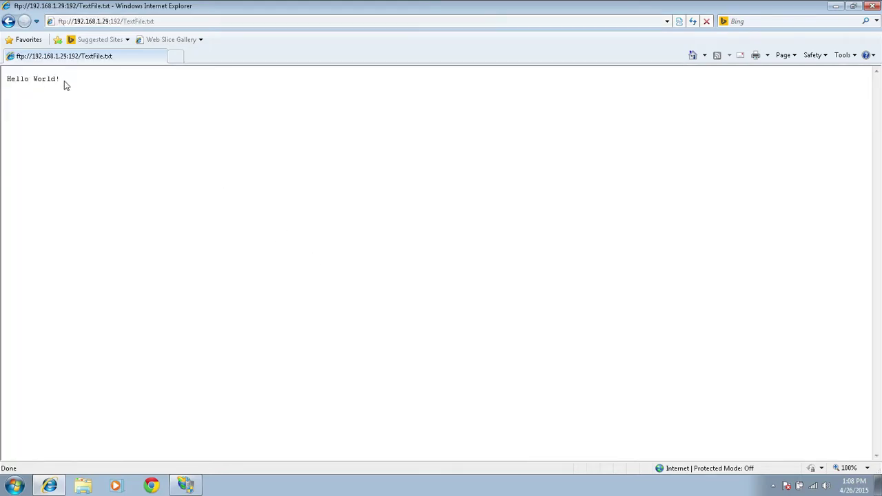
{"action": "left_click_drag", "start_coordinate": [65, 81], "coordinate": [16, 82]}
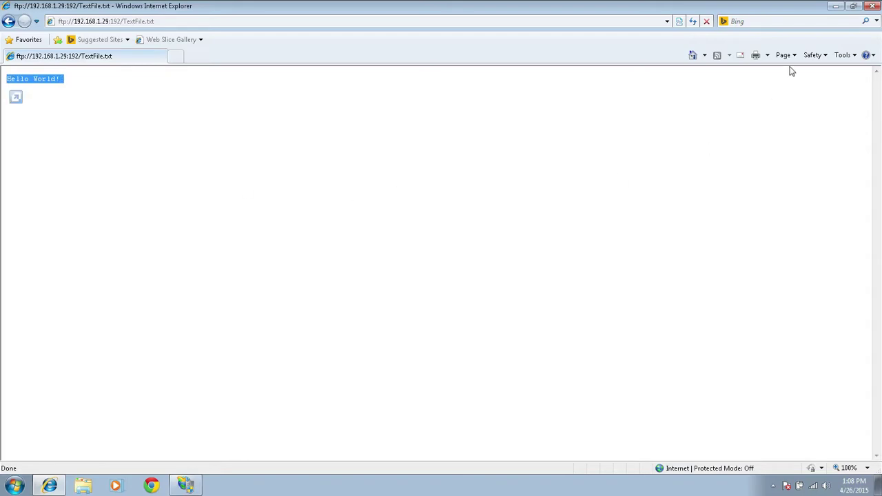
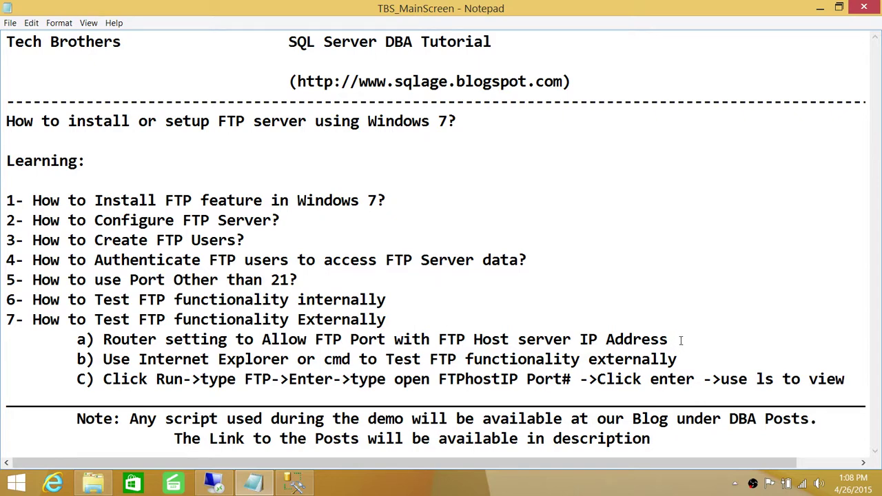
Highlight 'Router setting' in item 7's step a) of the Notepad outline, then deselect it.
{"action": "left_click_drag", "start_coordinate": [102, 340], "coordinate": [228, 339]}
{"action": "left_click", "coordinate": [223, 340]}
Launch Command Prompt through Run with cmd, move it aside, then close it.
{"action": "right_click", "coordinate": [21, 487]}
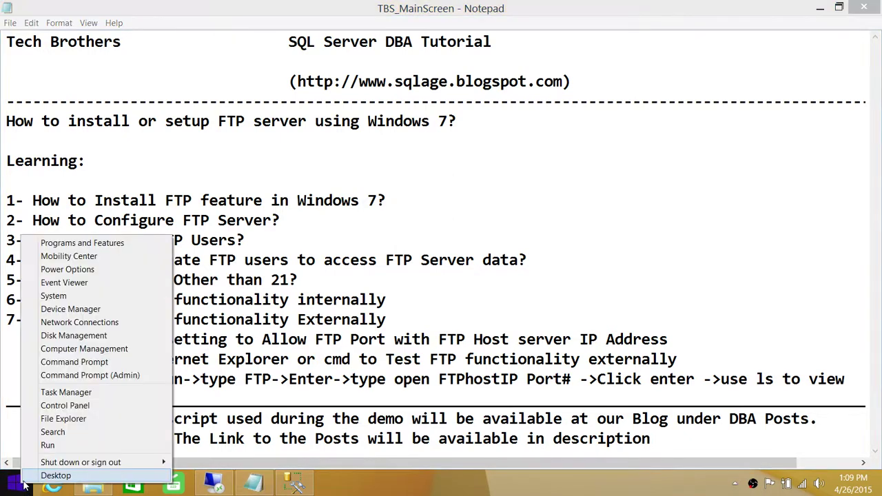
{"action": "left_click", "coordinate": [43, 446]}
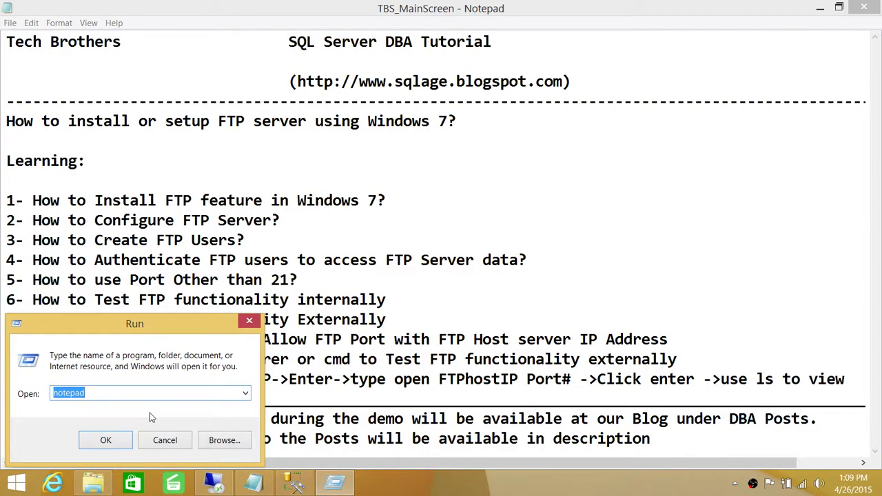
{"action": "type", "text": "cmd"}
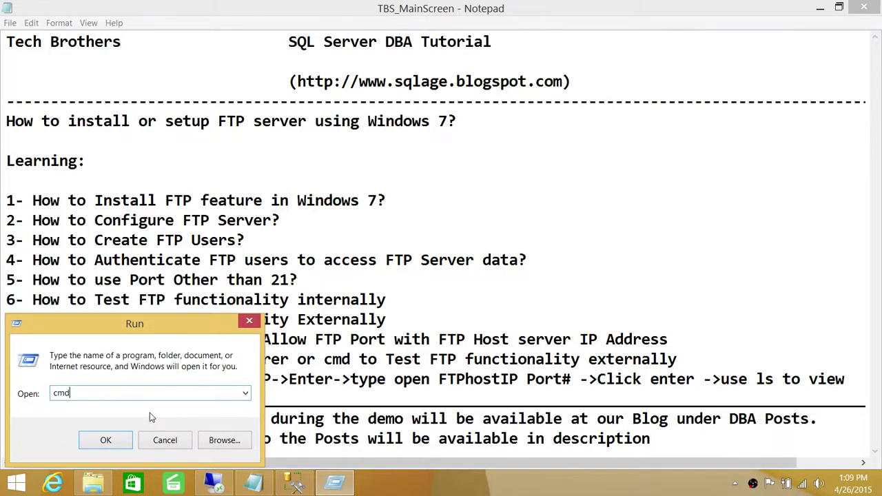
{"action": "key", "text": "Return"}
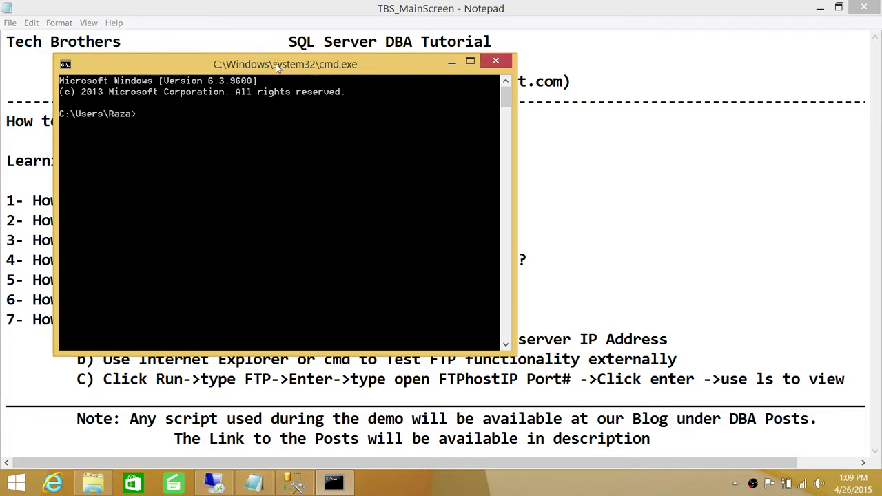
{"action": "left_click_drag", "start_coordinate": [275, 66], "coordinate": [521, 69]}
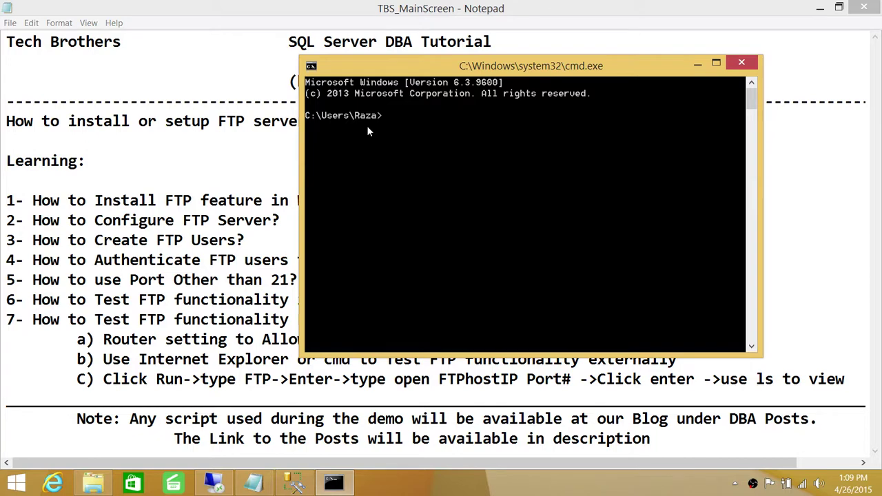
{"action": "left_click", "coordinate": [742, 63]}
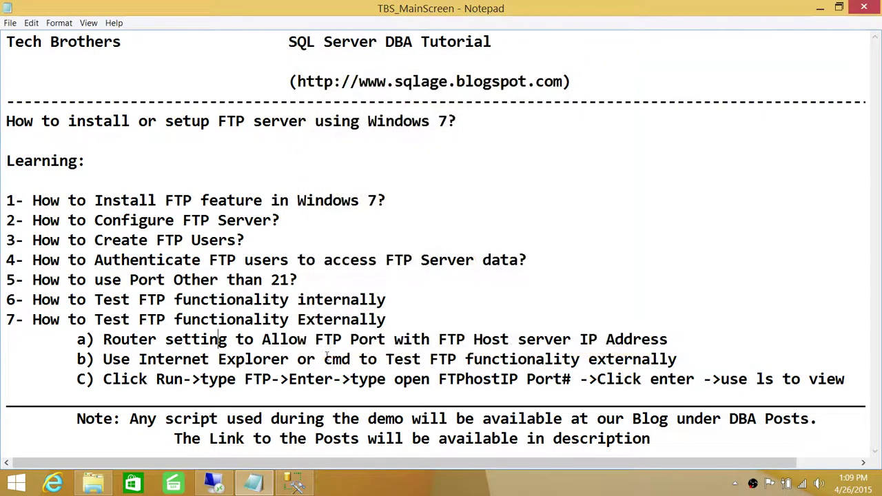
Reopen a Command Prompt through Run, then bring up the remote session's IIS Manager.
{"action": "right_click", "coordinate": [18, 487]}
{"action": "left_click", "coordinate": [34, 445]}
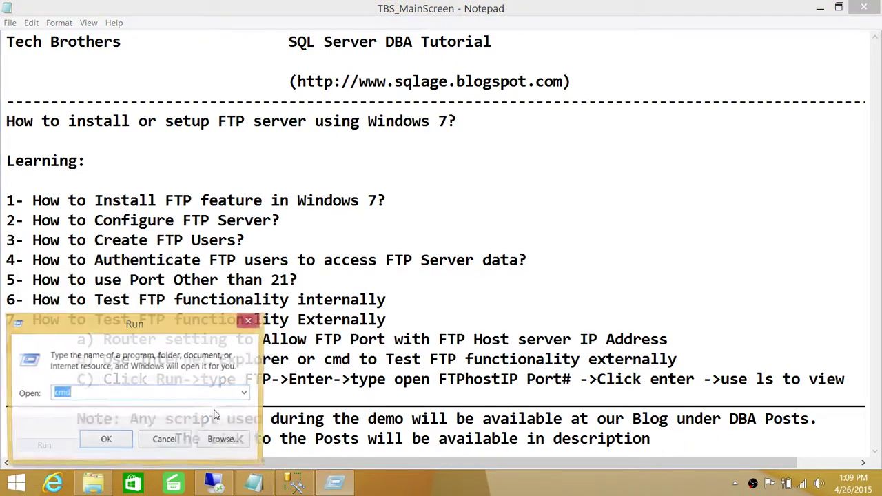
{"action": "key", "text": "Return"}
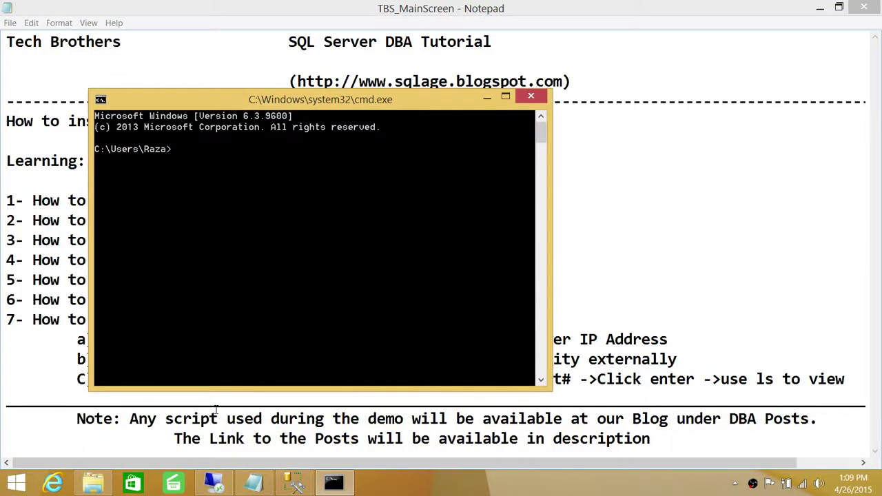
{"action": "left_click", "coordinate": [214, 483]}
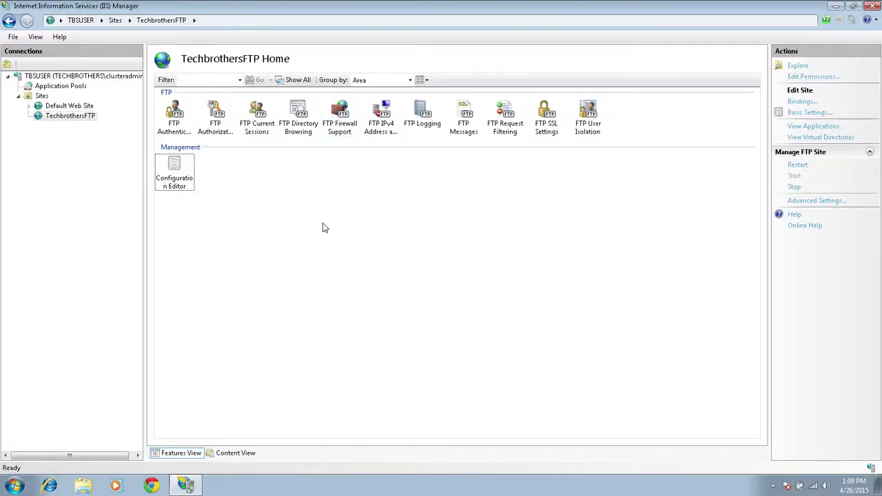
From local cmd, telnet 192.168.1.29 port 192, get the 220 reply, then close the window.
{"action": "mouse_move", "coordinate": [484, 5]}
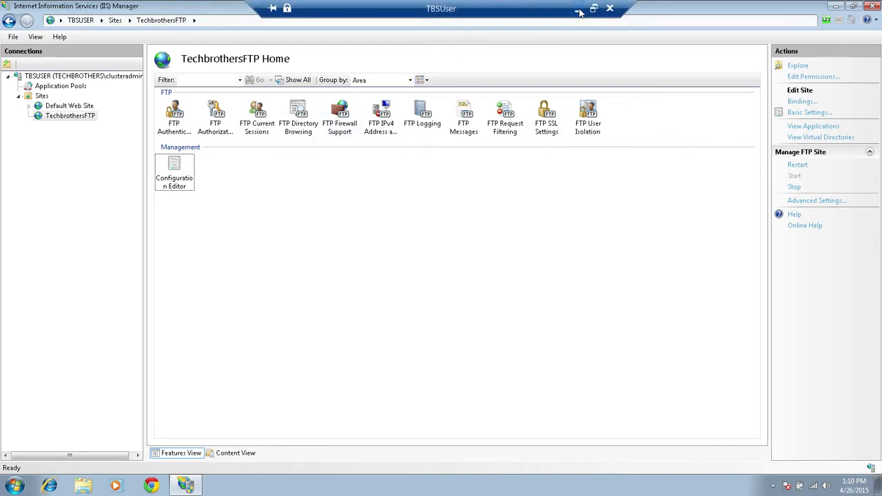
{"action": "left_click", "coordinate": [577, 12]}
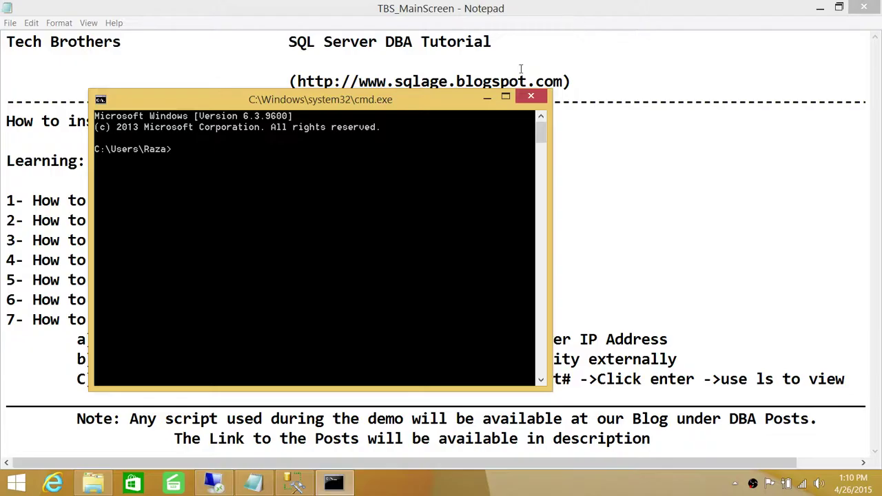
{"action": "type", "text": "telnet 192.168.1.2"}
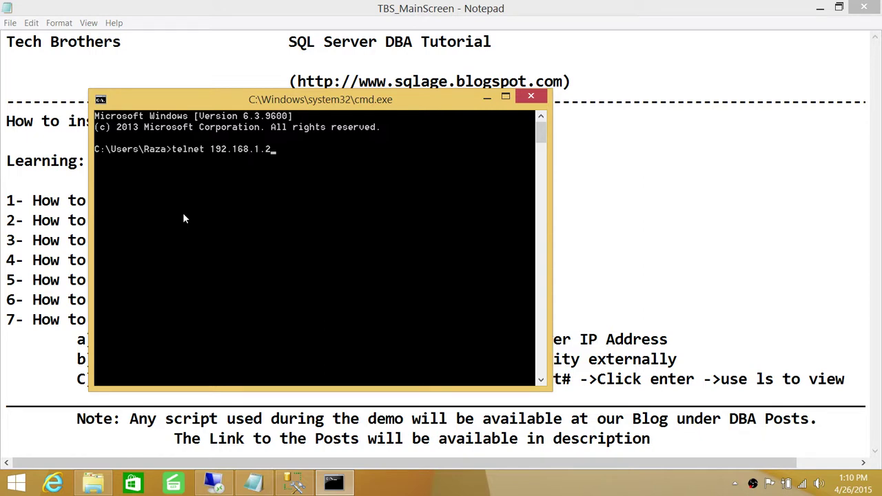
{"action": "type", "text": "9 192"}
{"action": "key", "text": "Return"}
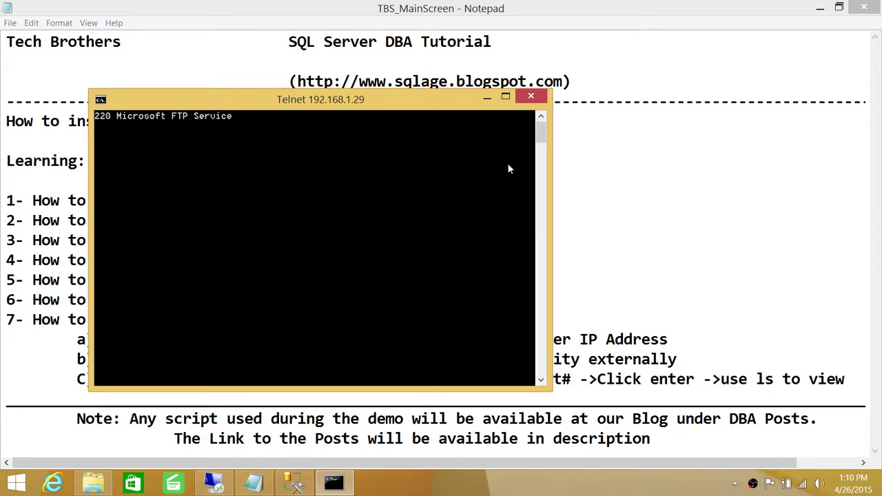
{"action": "left_click", "coordinate": [531, 99]}
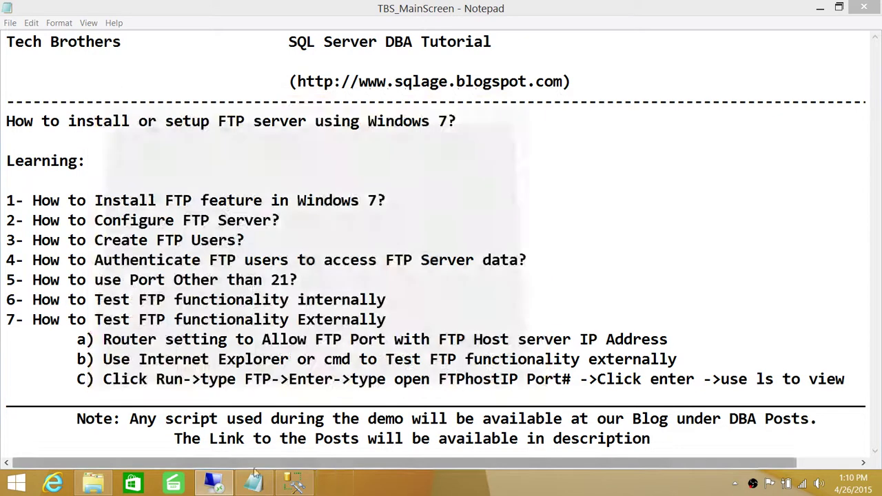
On the remote server, open Windows Firewall with Advanced Security maximized on Inbound Rules.
{"action": "left_click", "coordinate": [232, 486]}
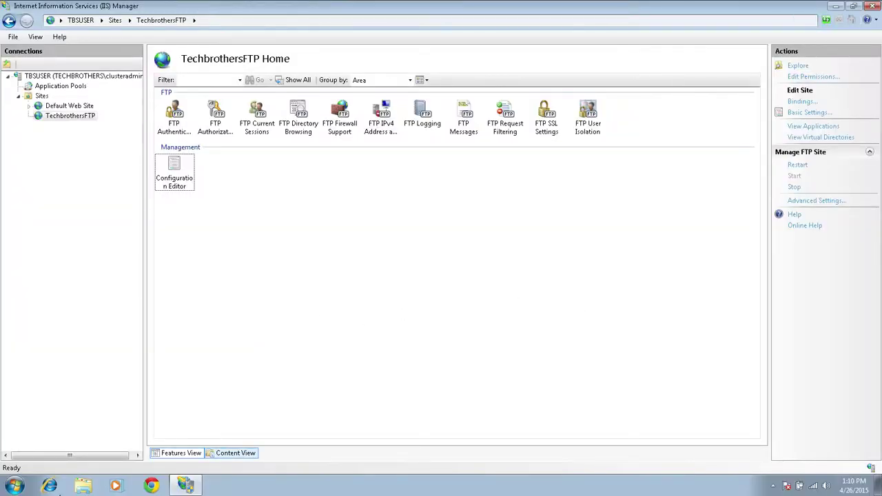
{"action": "left_click", "coordinate": [15, 486]}
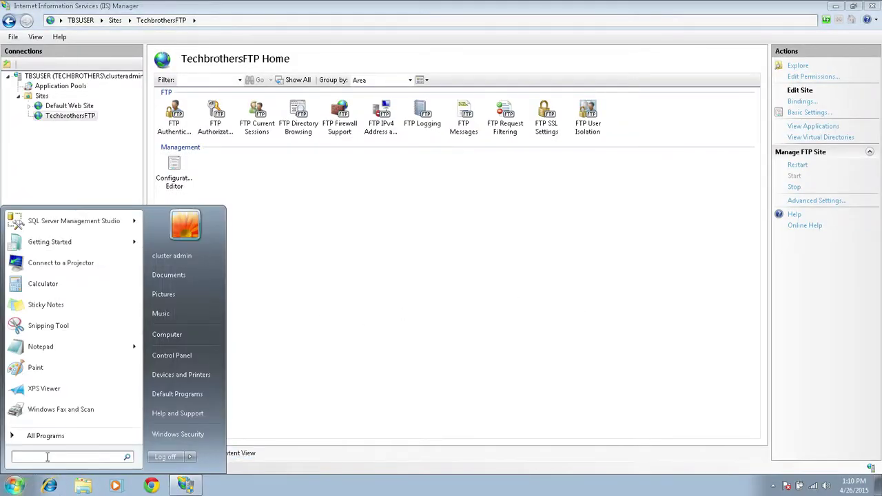
{"action": "type", "text": "firewa"}
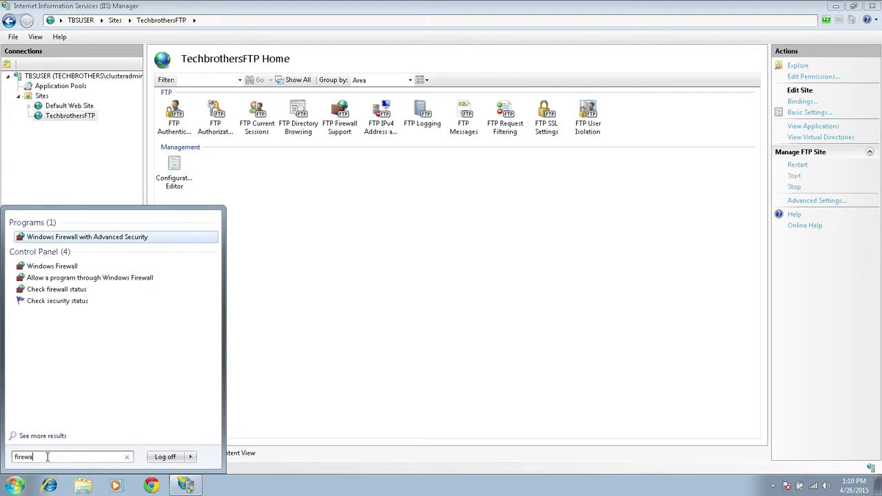
{"action": "left_click", "coordinate": [79, 237]}
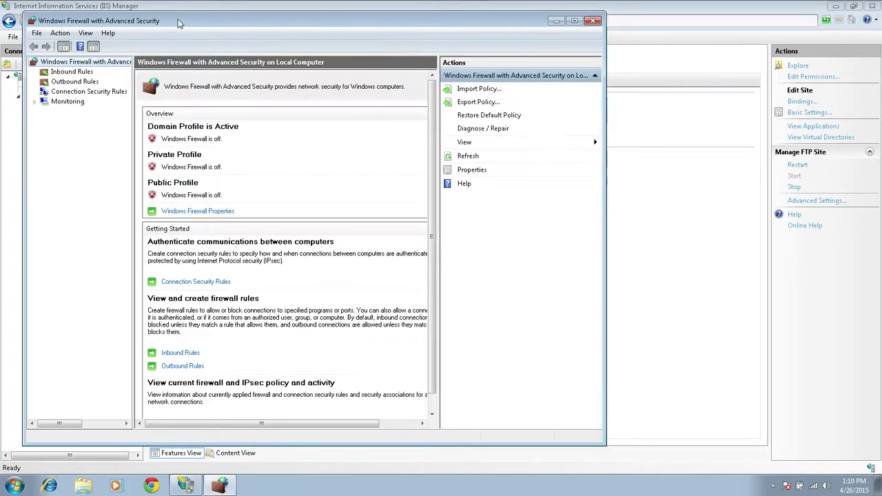
{"action": "left_click", "coordinate": [71, 72]}
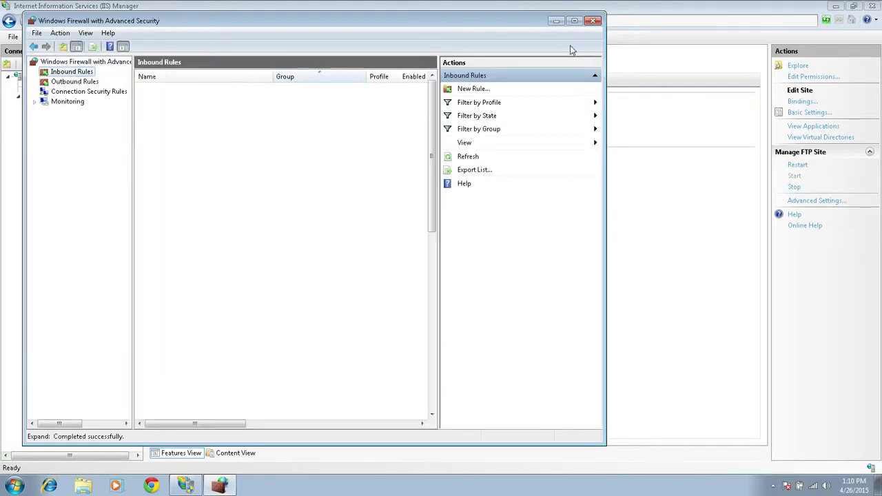
{"action": "left_click", "coordinate": [575, 20]}
Scroll the inbound rules list down to the FTP Server rules.
{"action": "left_click", "coordinate": [220, 316]}
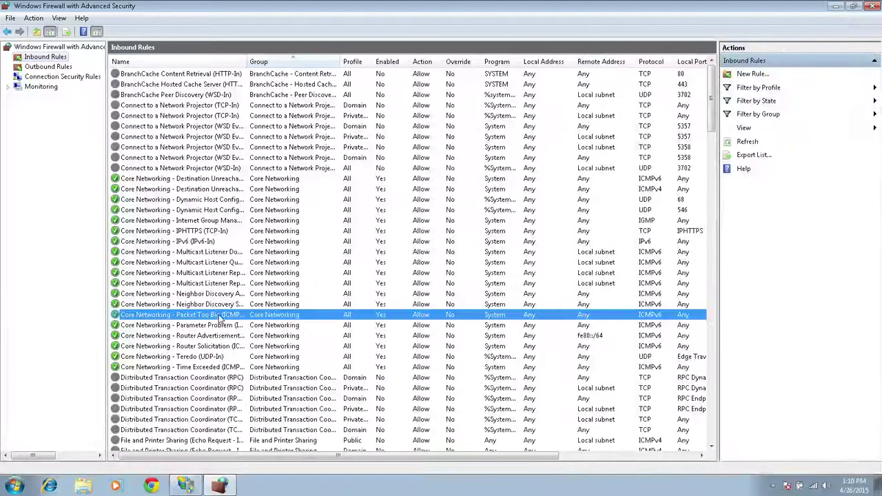
{"action": "scroll", "coordinate": [221, 319], "scroll_direction": "down", "scroll_amount": 3}
{"action": "scroll", "coordinate": [221, 319], "scroll_direction": "down", "scroll_amount": 1}
{"action": "left_click", "coordinate": [220, 318]}
{"action": "scroll", "coordinate": [220, 318], "scroll_direction": "down", "scroll_amount": 3}
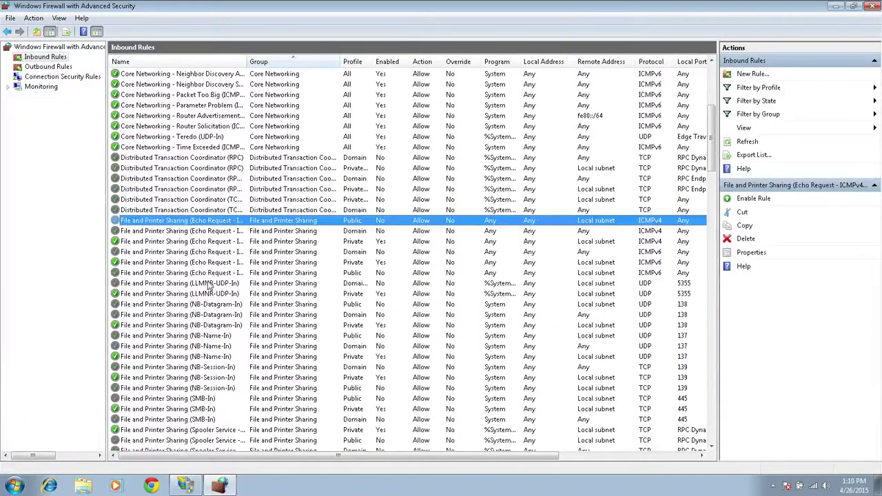
{"action": "scroll", "coordinate": [221, 316], "scroll_direction": "down", "scroll_amount": 4}
{"action": "left_click", "coordinate": [173, 378]}
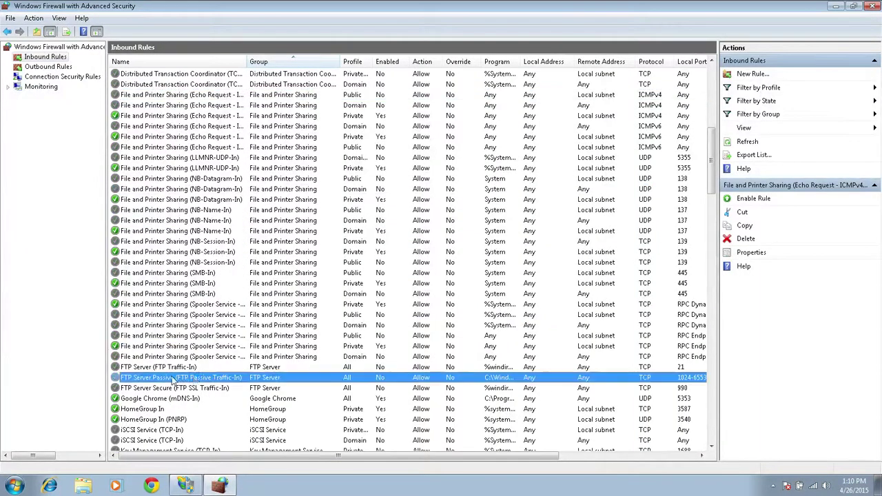
{"action": "left_click", "coordinate": [188, 368]}
{"action": "scroll", "coordinate": [428, 378], "scroll_direction": "down", "scroll_amount": 2}
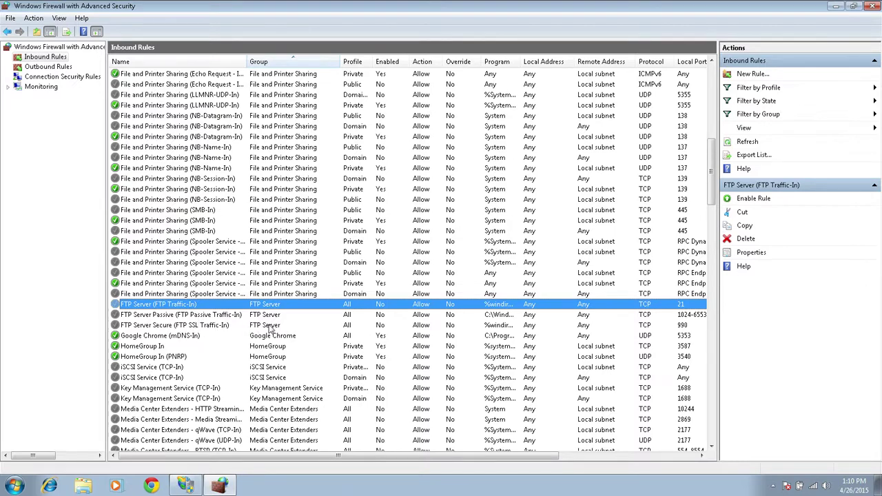
Enable the FTP Server Traffic-In, Passive and Secure rules, then scroll the list to the top.
{"action": "right_click", "coordinate": [253, 311]}
{"action": "left_click", "coordinate": [262, 314]}
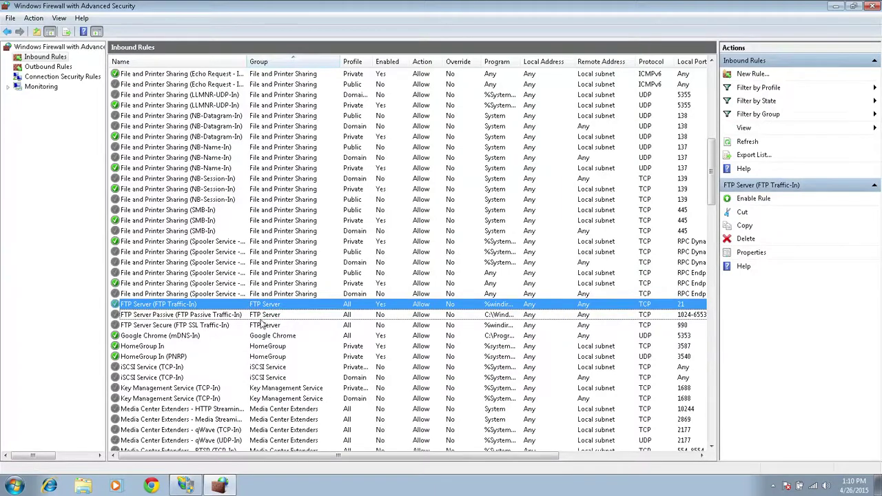
{"action": "right_click", "coordinate": [227, 319]}
{"action": "left_click", "coordinate": [215, 322]}
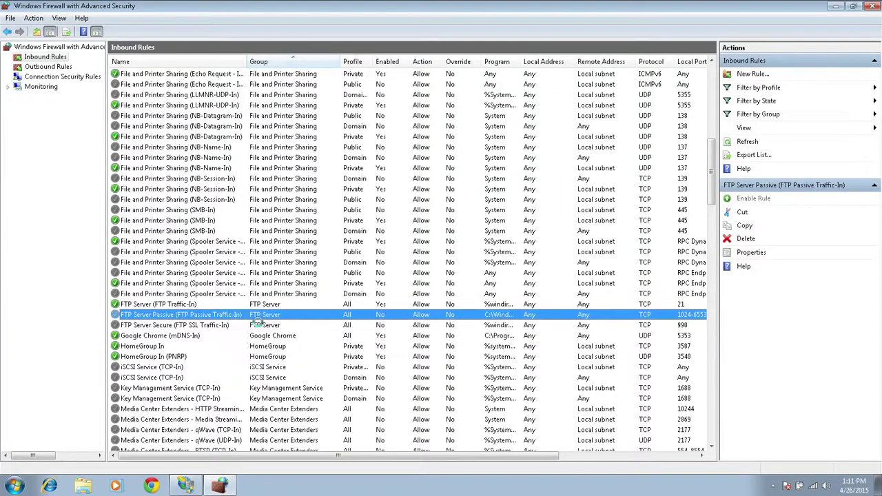
{"action": "right_click", "coordinate": [212, 328]}
{"action": "left_click", "coordinate": [227, 334]}
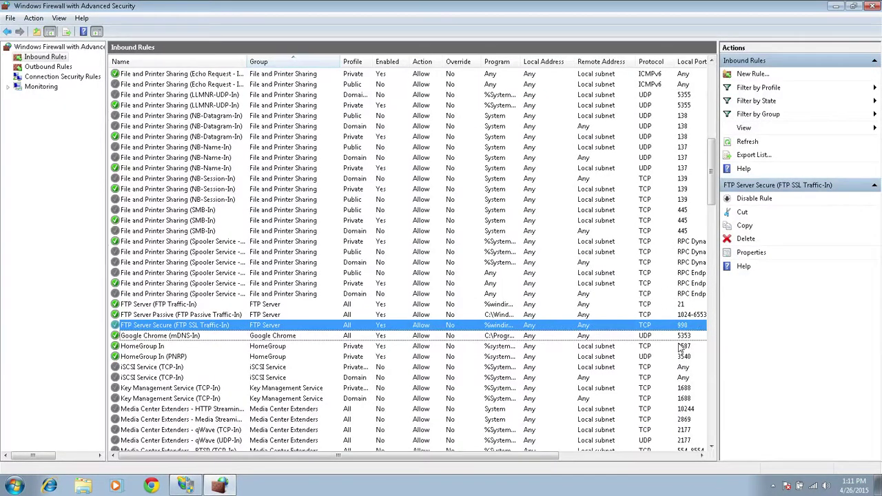
{"action": "left_click", "coordinate": [681, 303]}
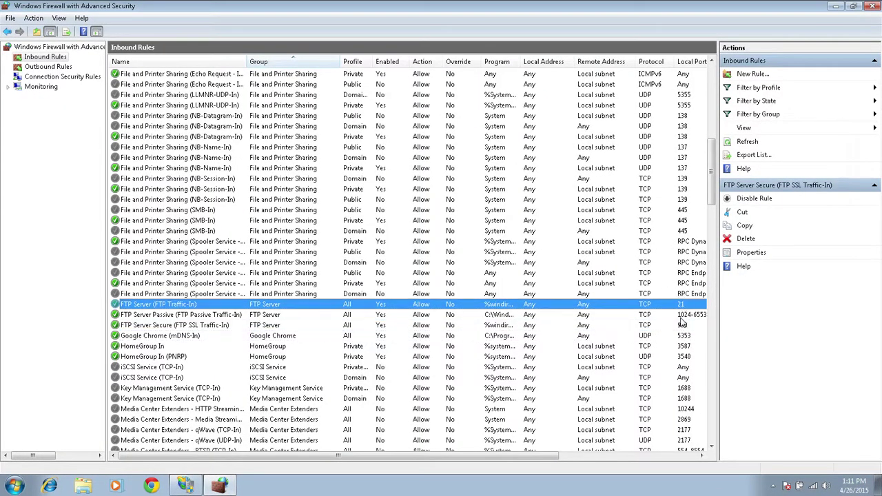
{"action": "left_click_drag", "start_coordinate": [709, 183], "coordinate": [717, 84]}
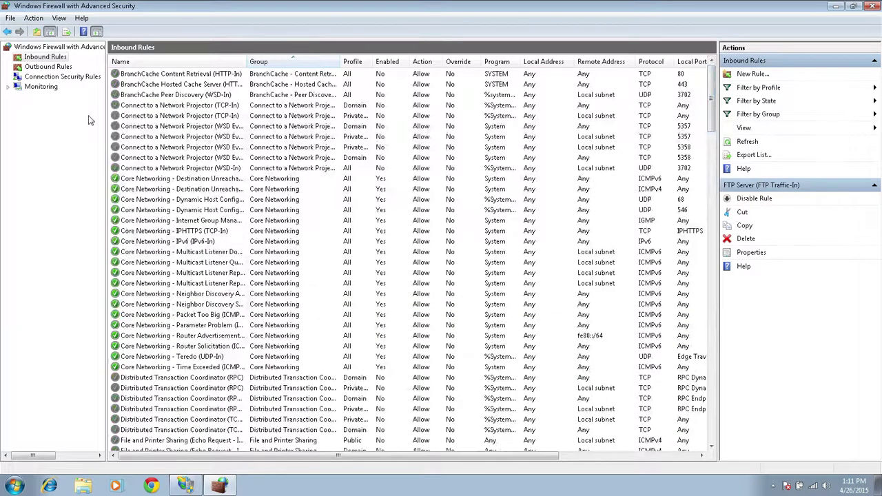
Start a new Custom inbound rule using protocol TCP on all local ports.
{"action": "right_click", "coordinate": [55, 60]}
{"action": "left_click", "coordinate": [72, 65]}
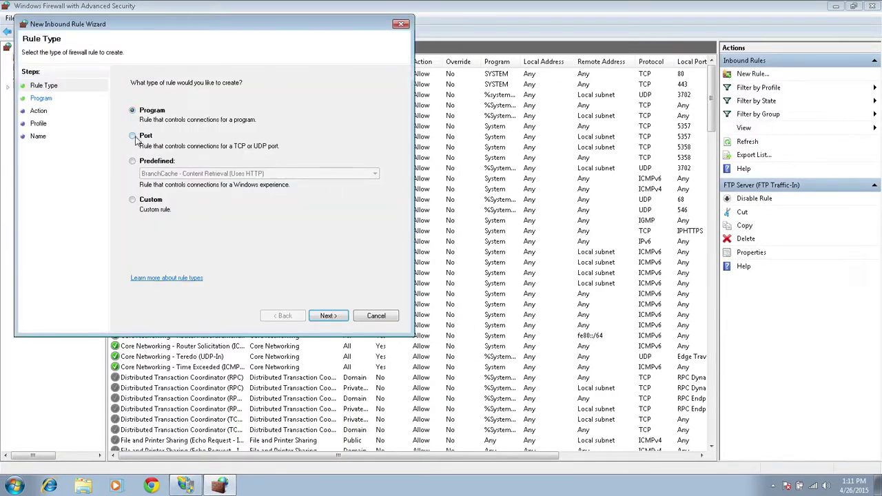
{"action": "left_click", "coordinate": [131, 199]}
{"action": "left_click", "coordinate": [330, 317]}
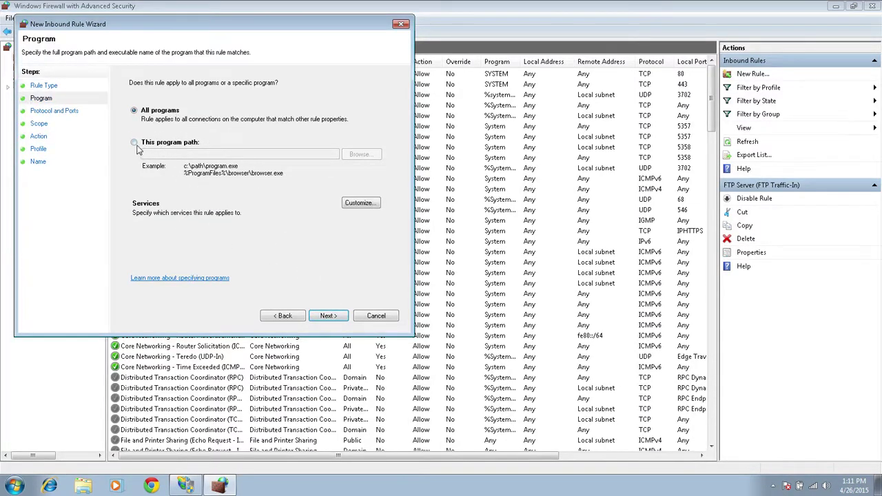
{"action": "left_click", "coordinate": [330, 320]}
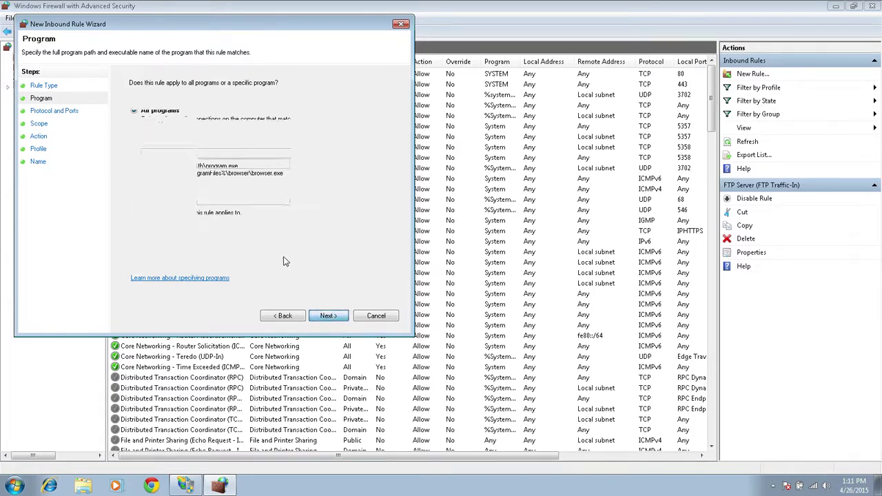
{"action": "left_click", "coordinate": [232, 114]}
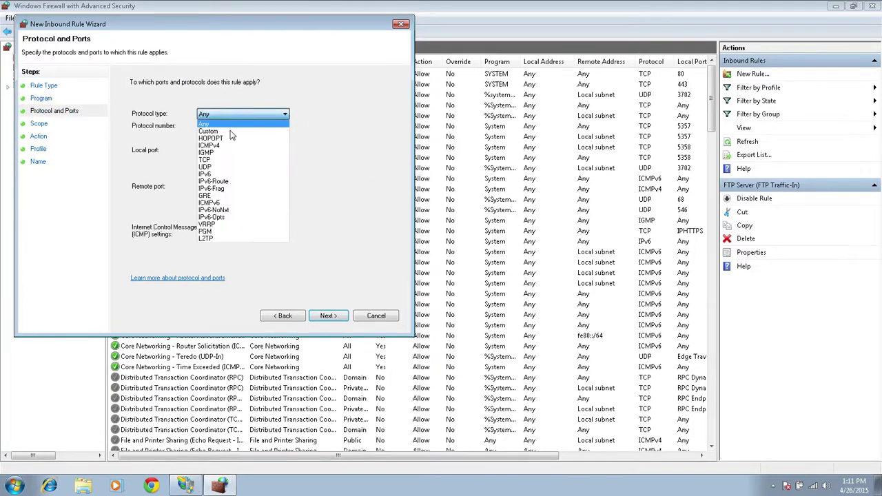
{"action": "left_click", "coordinate": [229, 161]}
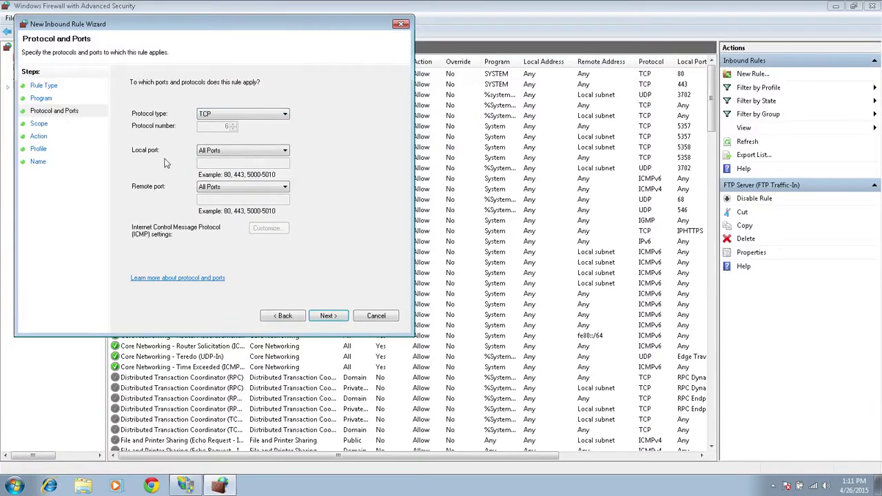
{"action": "left_click", "coordinate": [230, 153]}
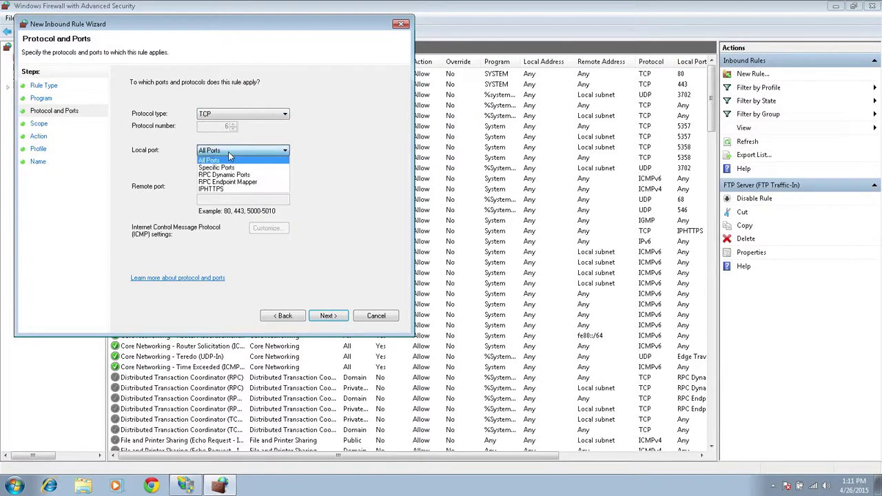
{"action": "left_click", "coordinate": [228, 153]}
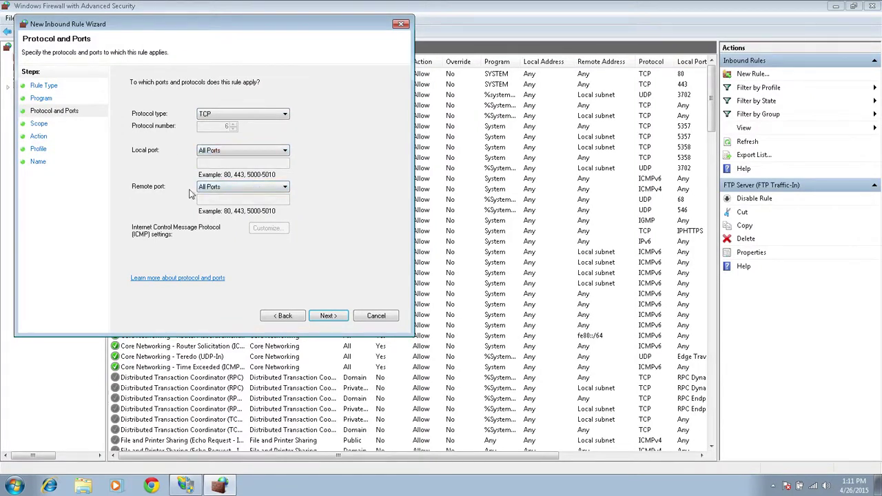
{"action": "left_click", "coordinate": [328, 316]}
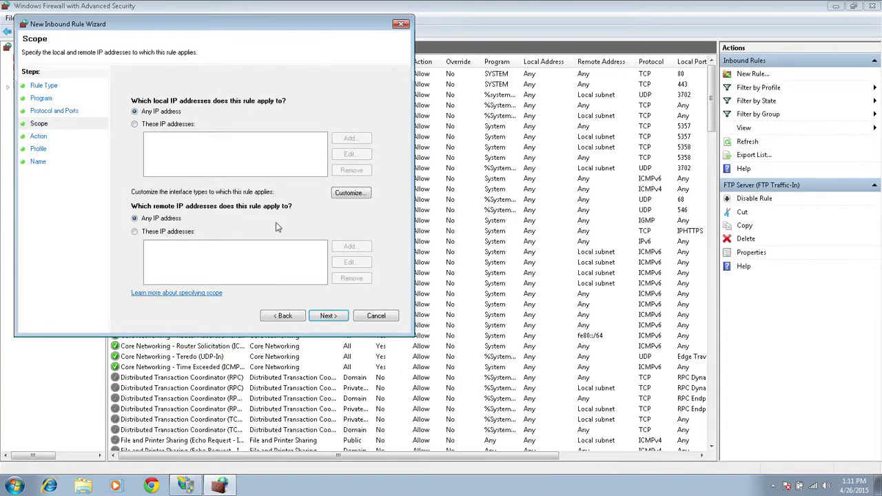
Step through scope, action and profile, then back out to Rule Type and choose Port.
{"action": "left_click", "coordinate": [333, 316]}
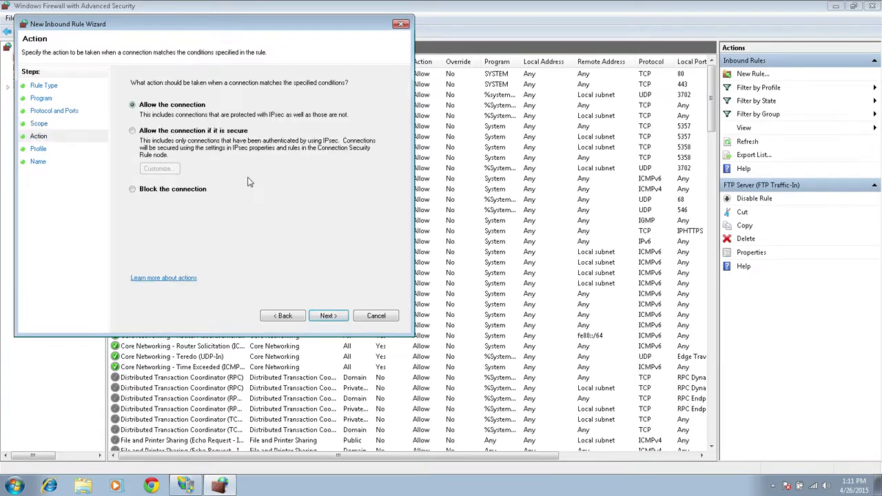
{"action": "left_click", "coordinate": [325, 316]}
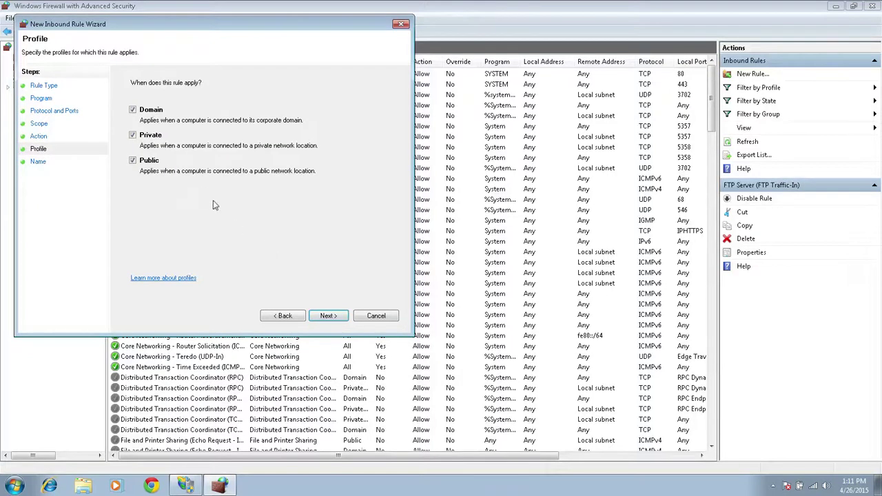
{"action": "left_click", "coordinate": [334, 316]}
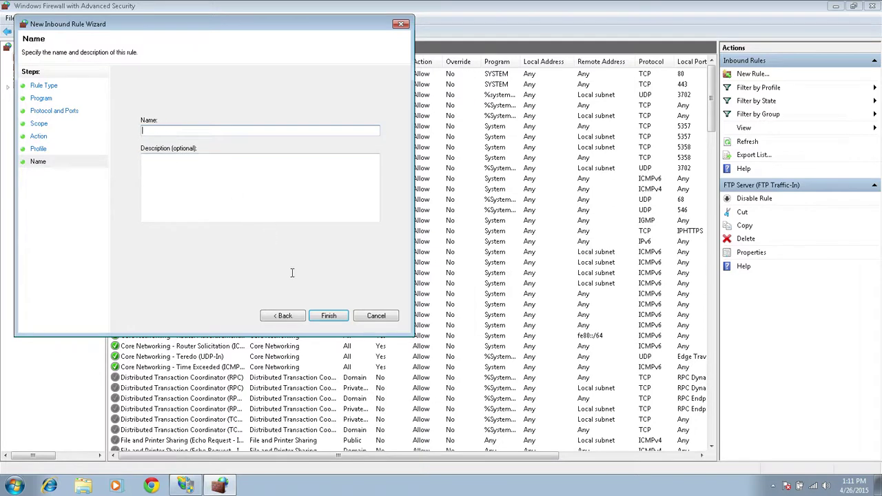
{"action": "left_click", "coordinate": [285, 317]}
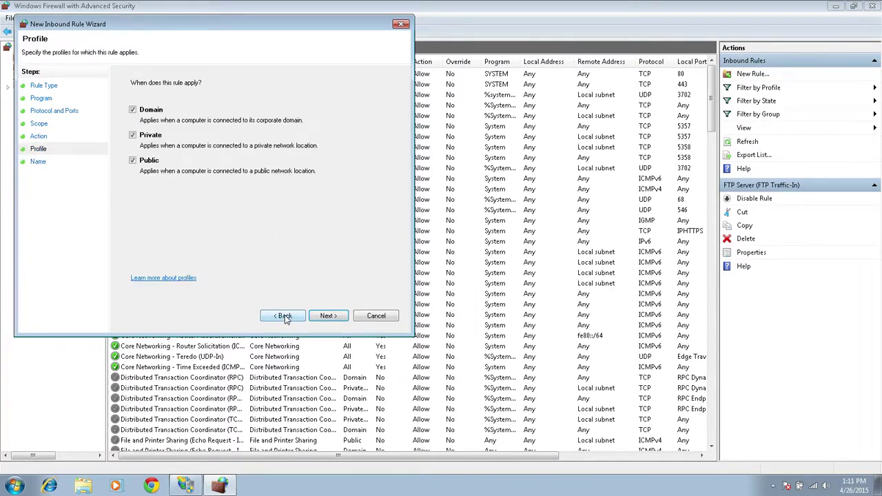
{"action": "left_click", "coordinate": [285, 317]}
{"action": "left_click", "coordinate": [283, 319]}
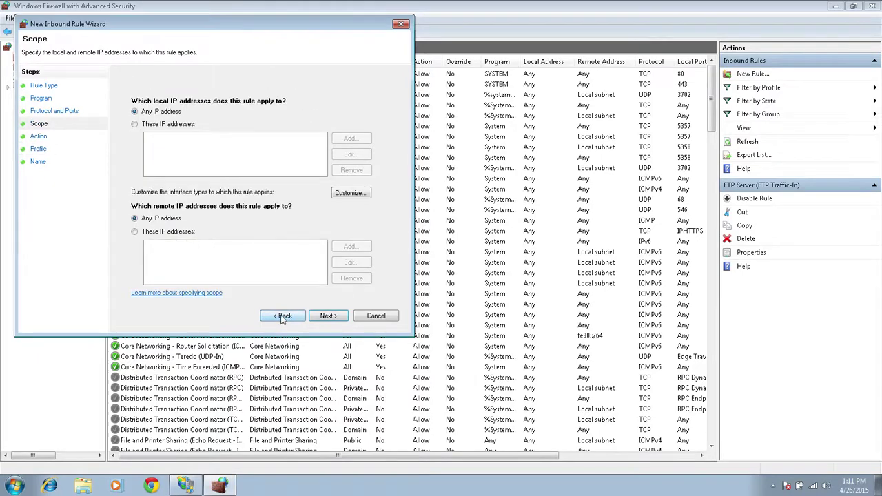
{"action": "left_click", "coordinate": [283, 318]}
{"action": "left_click", "coordinate": [283, 318]}
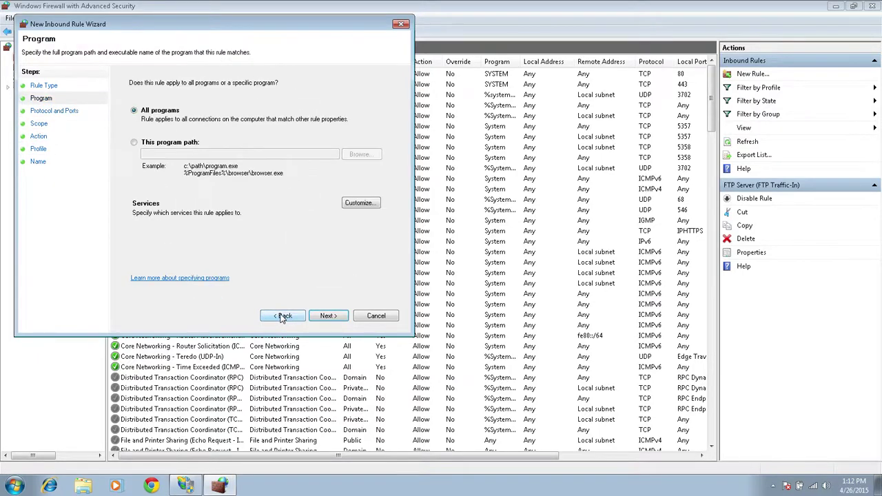
{"action": "left_click", "coordinate": [282, 317]}
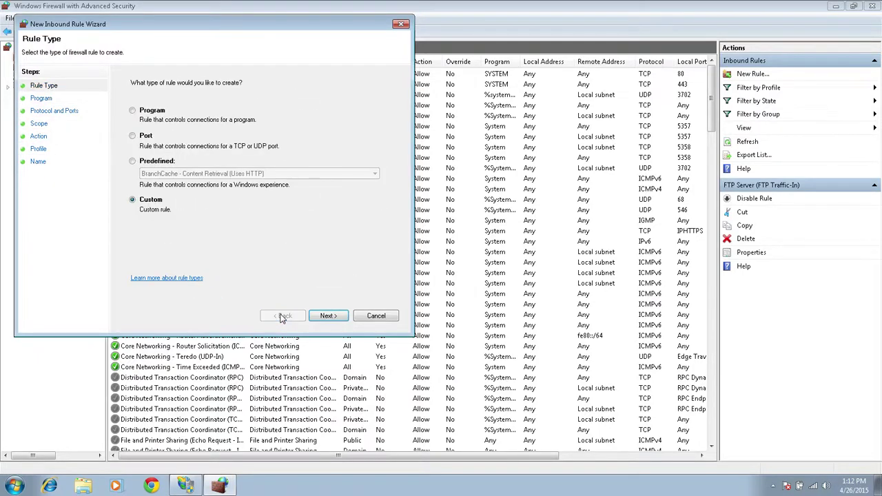
{"action": "left_click", "coordinate": [149, 137]}
Allow TCP local port 192 and name the rule FTPUserDefinedPort, finishing the wizard.
{"action": "left_click", "coordinate": [329, 317]}
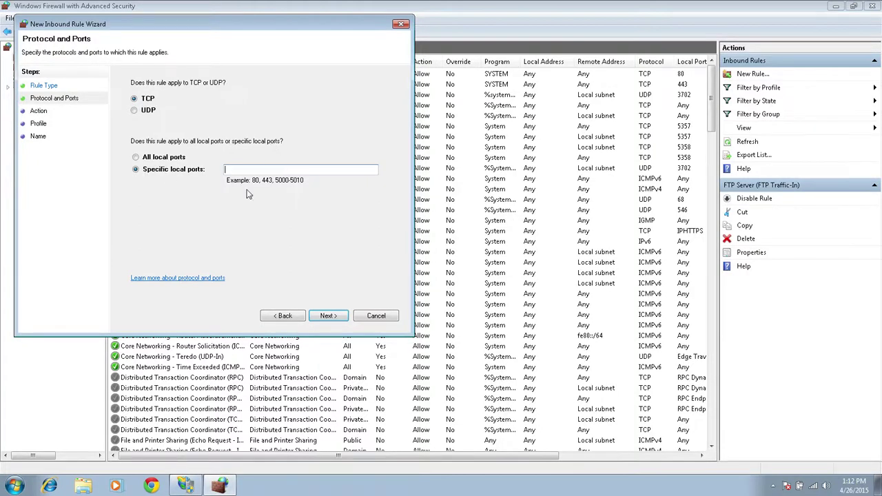
{"action": "type", "text": "192"}
{"action": "left_click", "coordinate": [330, 317]}
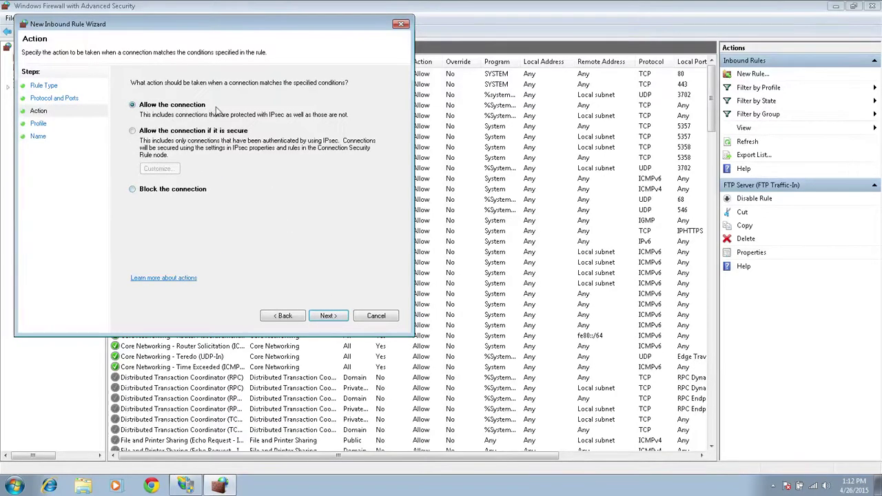
{"action": "left_click", "coordinate": [330, 315]}
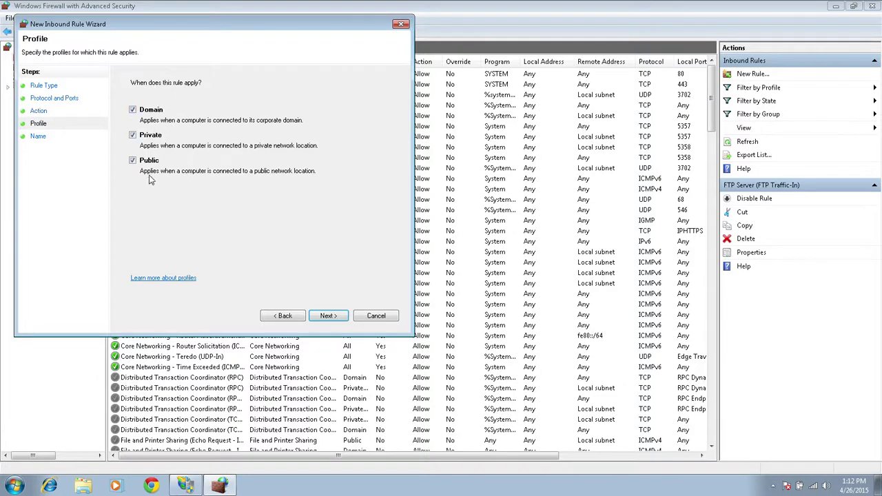
{"action": "left_click", "coordinate": [329, 315]}
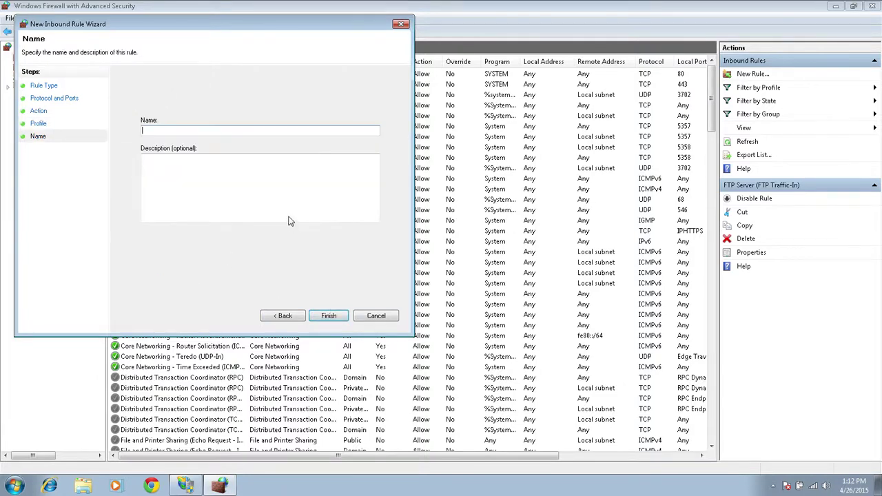
{"action": "type", "text": "F"}
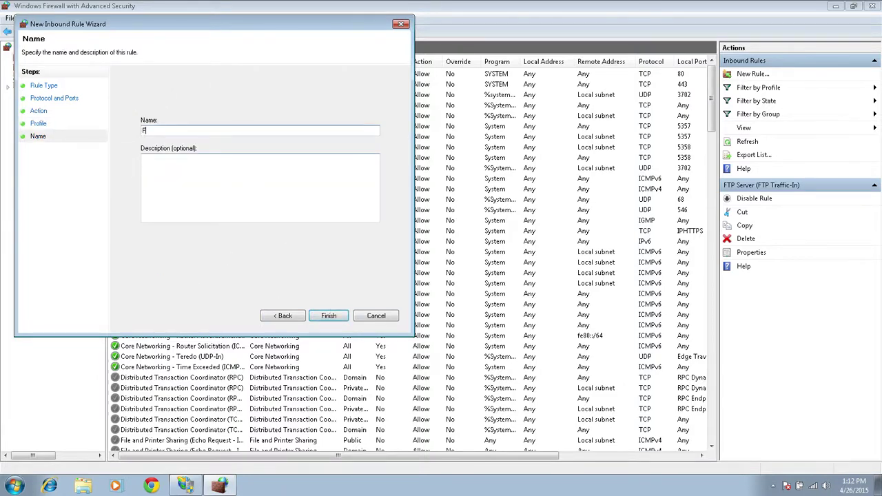
{"action": "type", "text": "TPUserDefinedPort"}
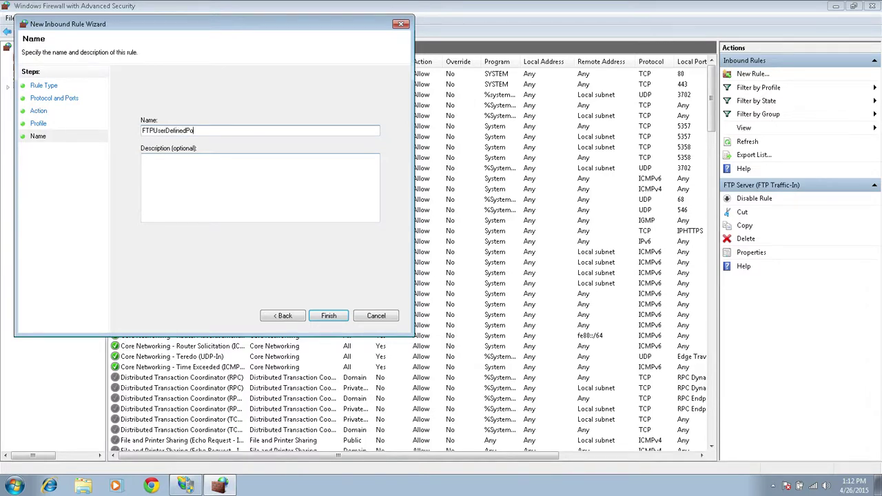
{"action": "left_click", "coordinate": [329, 316]}
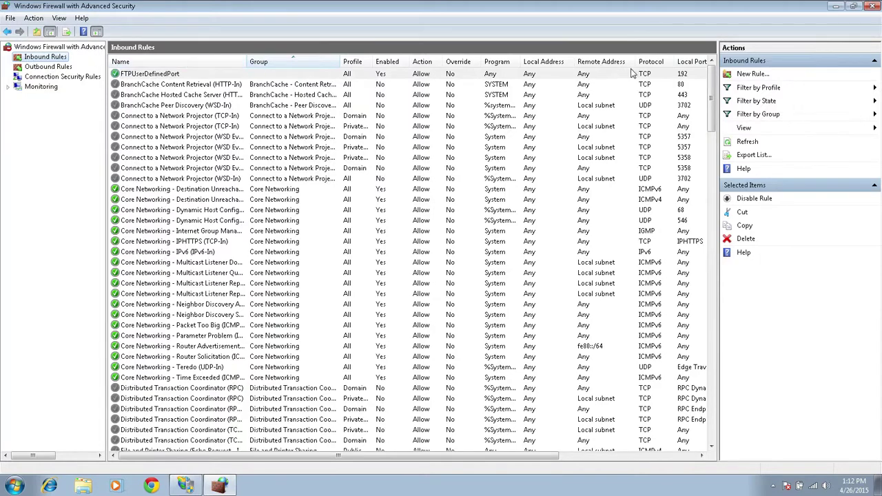
Close the firewall window and minimize the remote session, returning to the local desktop.
{"action": "left_click", "coordinate": [871, 9]}
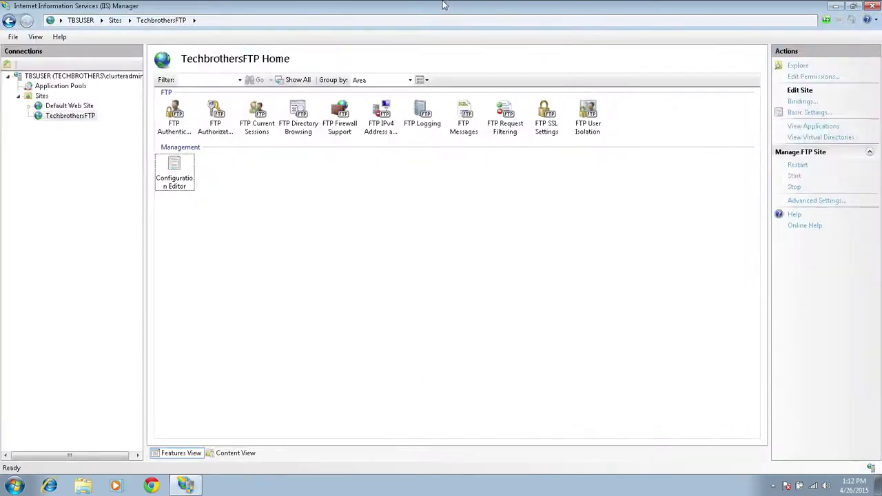
{"action": "left_click", "coordinate": [577, 10]}
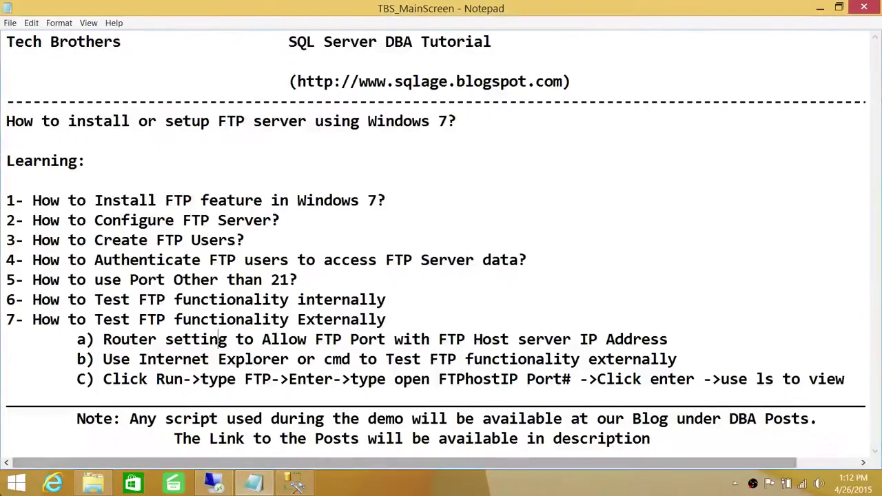
{"action": "right_click", "coordinate": [17, 484]}
{"action": "left_click", "coordinate": [40, 443]}
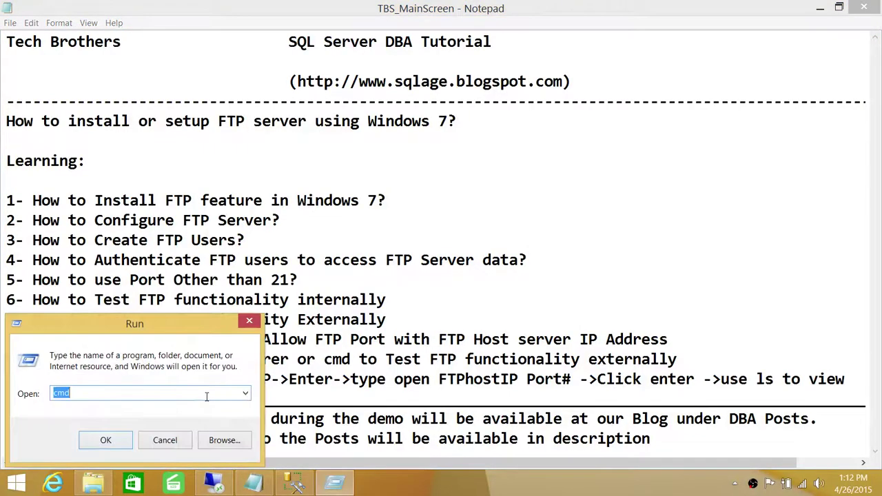
{"action": "left_click", "coordinate": [166, 442]}
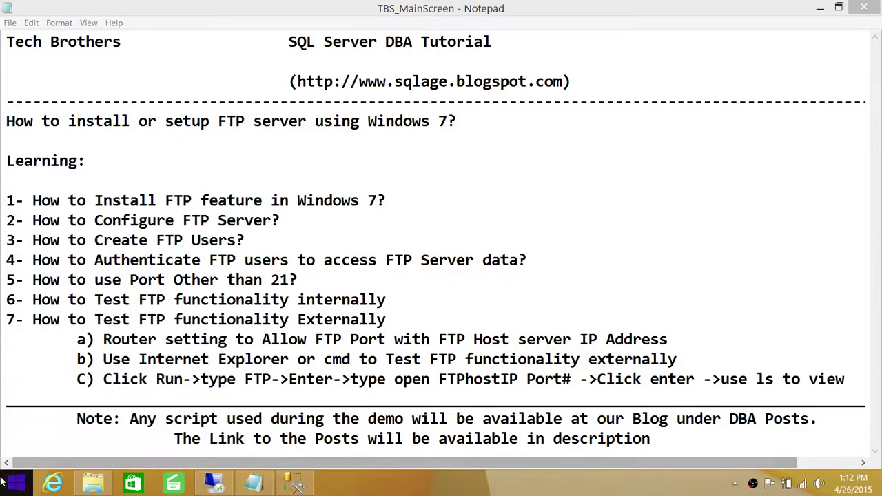
{"action": "left_click", "coordinate": [13, 483]}
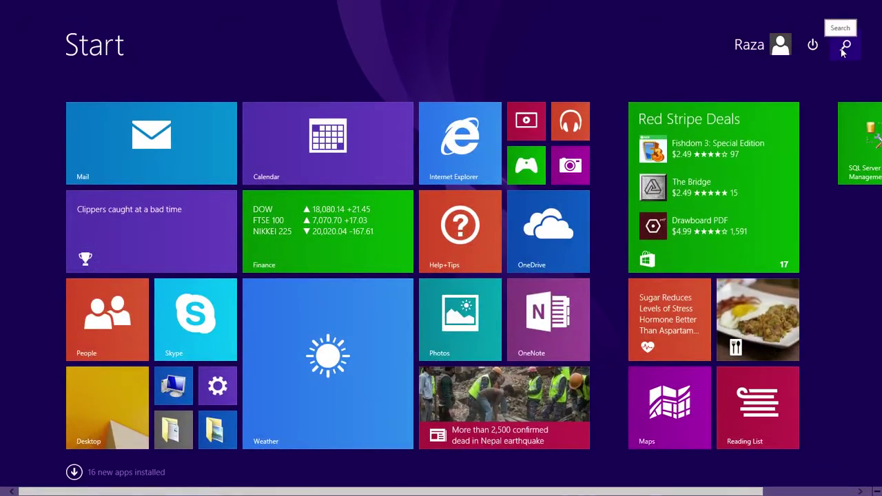
{"action": "left_click", "coordinate": [76, 420]}
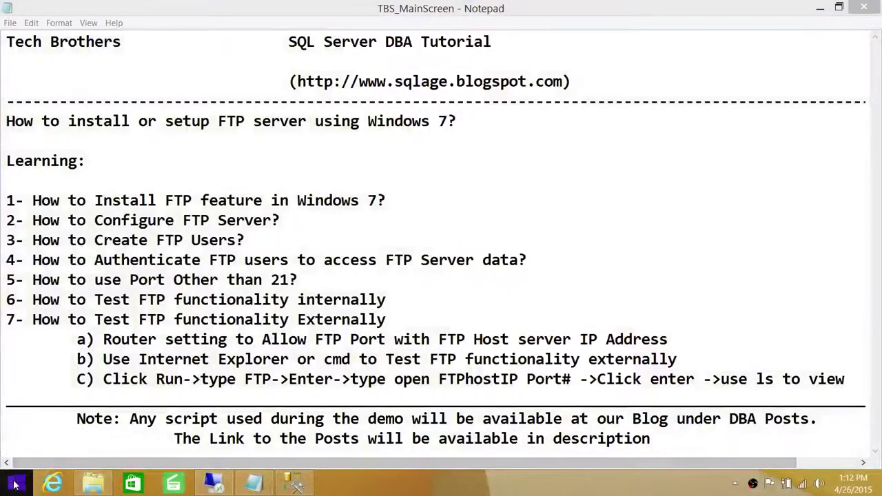
Launch the command-line FTP client by running ftp from the Run dialog.
{"action": "right_click", "coordinate": [14, 483]}
{"action": "left_click", "coordinate": [57, 443]}
{"action": "type", "text": "ftp"}
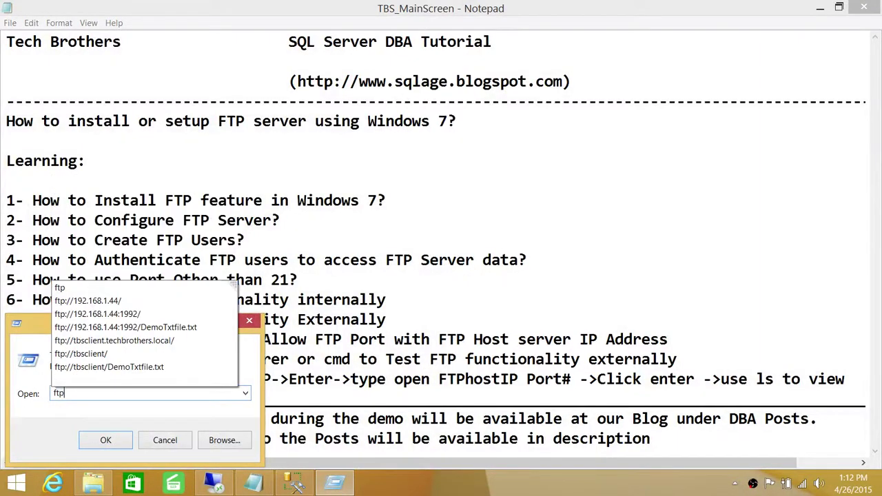
{"action": "key", "text": "Return"}
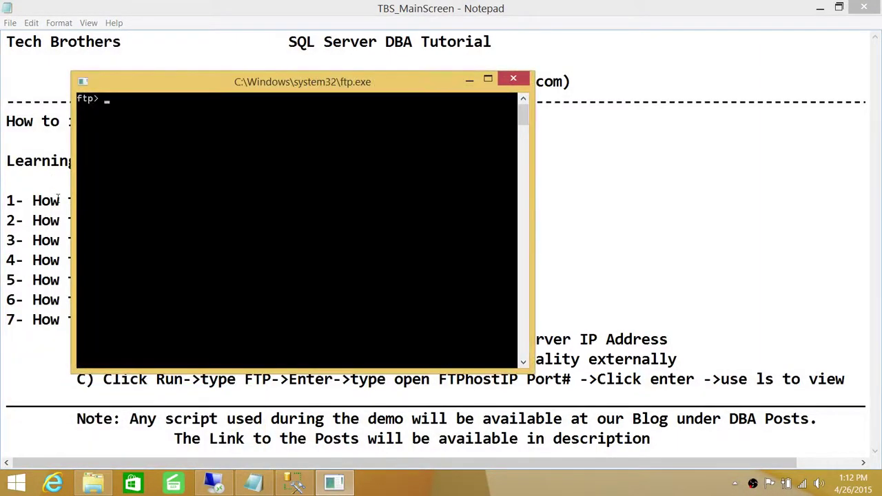
In ftp.exe, connect to 192.168.1.29 on port 192.
{"action": "left_click_drag", "start_coordinate": [262, 82], "coordinate": [370, 44]}
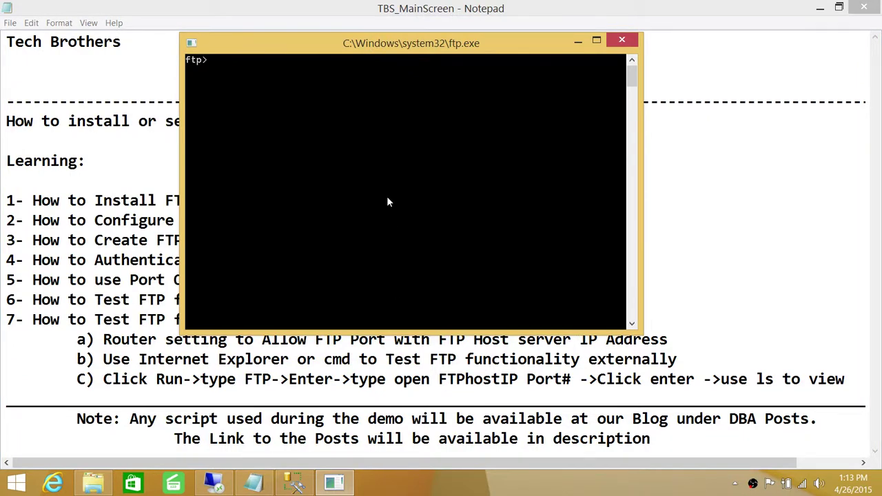
{"action": "type", "text": "open 192.168"}
{"action": "type", "text": ".1.29"}
{"action": "type", "text": "192"}
{"action": "key", "text": "Return"}
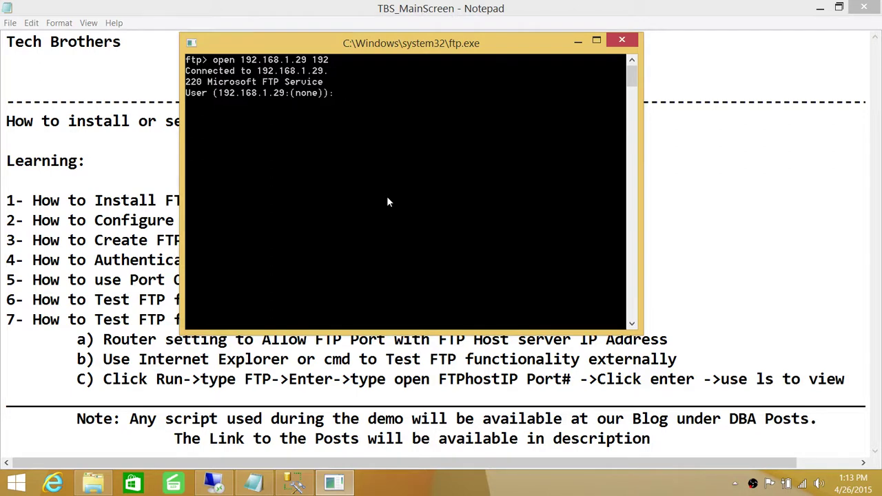
Log in with the server account's user name and password, then list files, showing TextFile.txt.
{"action": "type", "text": "clusteradmin"}
{"action": "key", "text": "Return"}
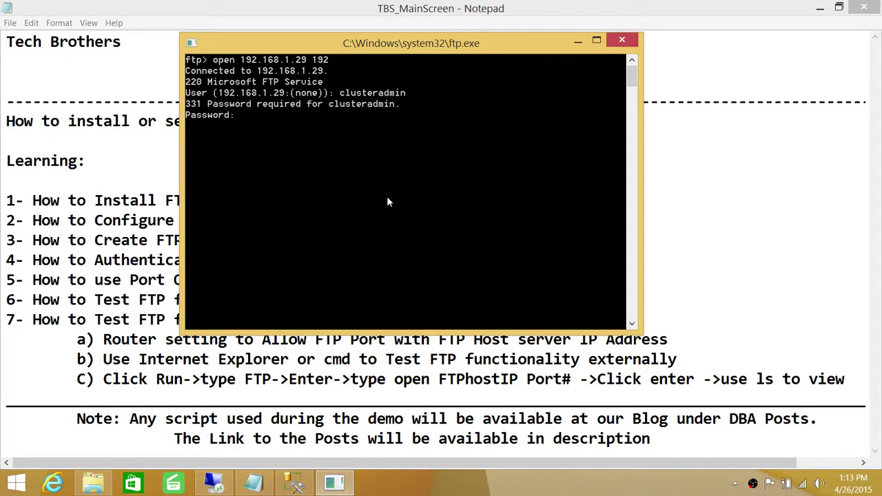
{"action": "key", "text": "Return"}
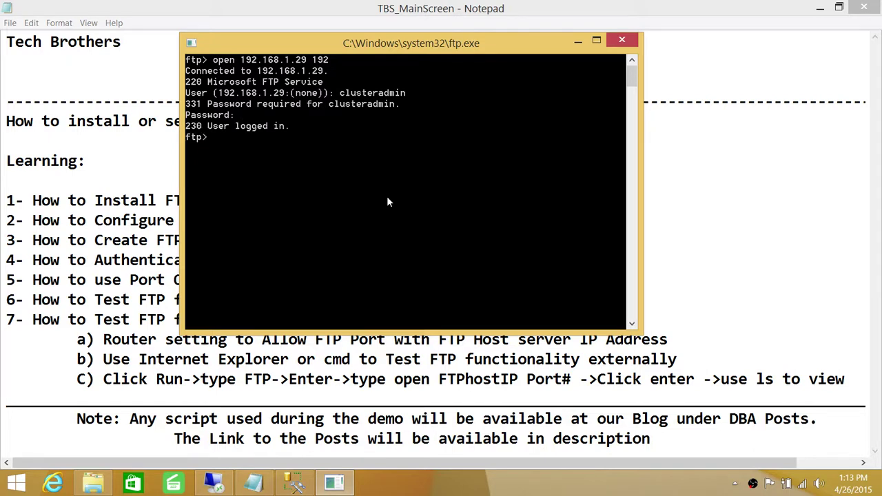
{"action": "type", "text": "ls"}
{"action": "key", "text": "Return"}
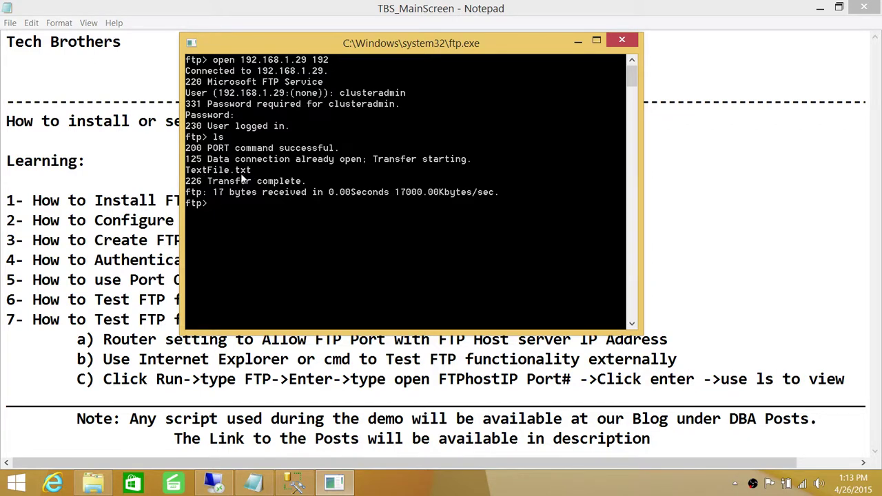
{"action": "left_click", "coordinate": [227, 485]}
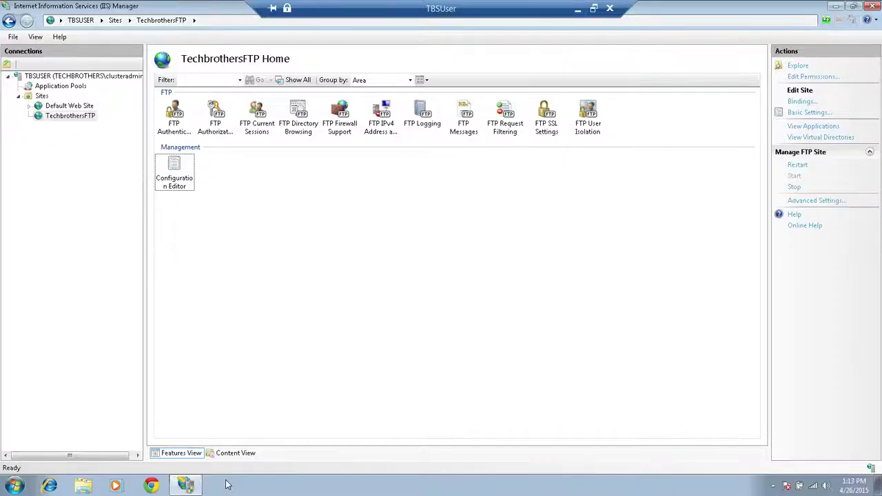
{"action": "left_click", "coordinate": [16, 486]}
{"action": "left_click", "coordinate": [189, 337]}
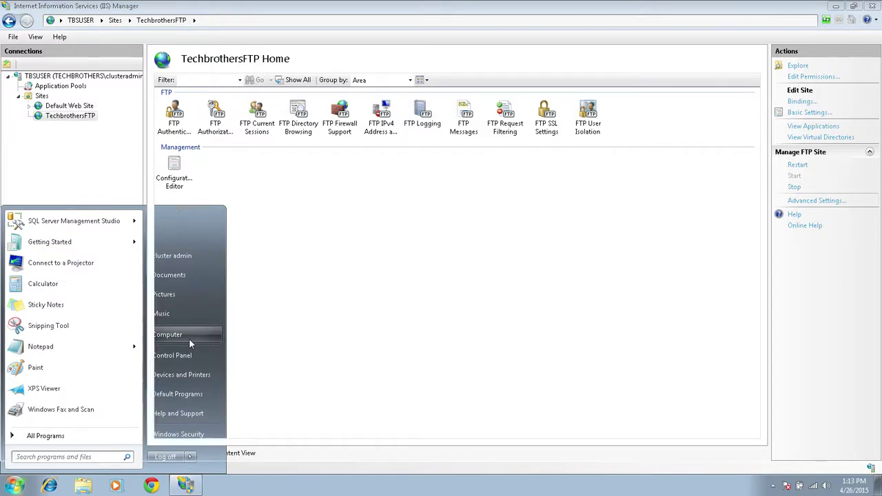
{"action": "double_click", "coordinate": [527, 124]}
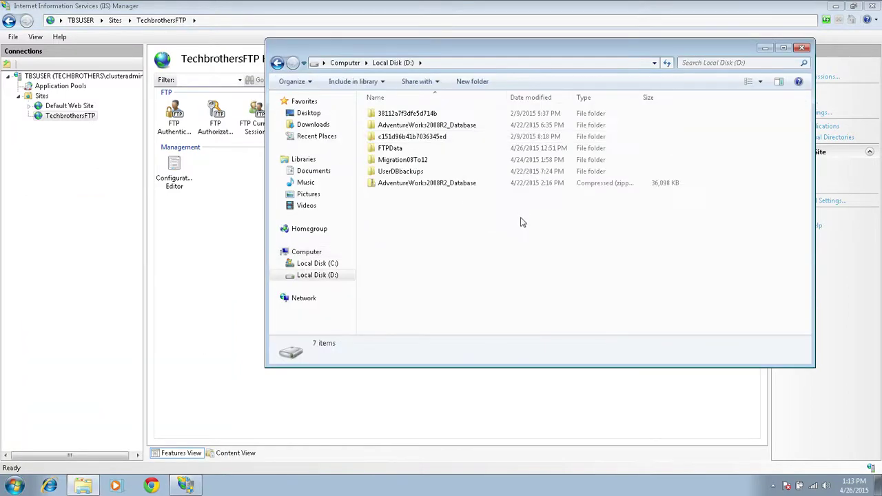
{"action": "double_click", "coordinate": [388, 149]}
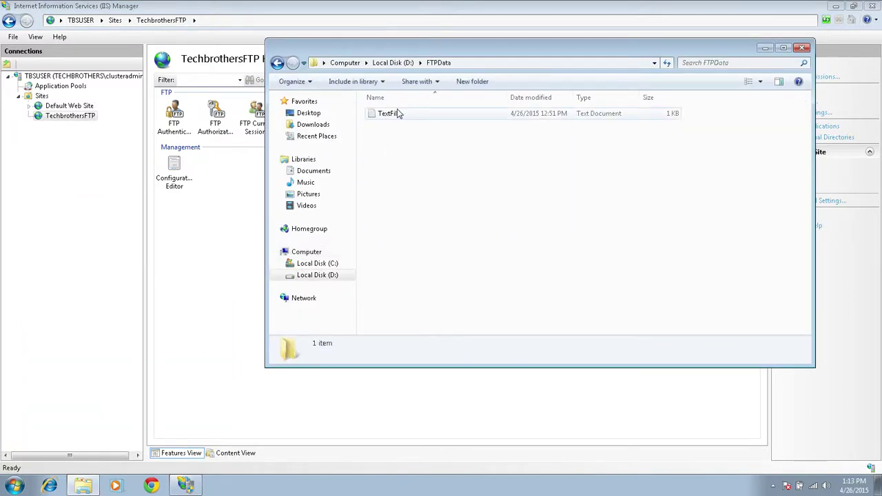
{"action": "left_click", "coordinate": [802, 47]}
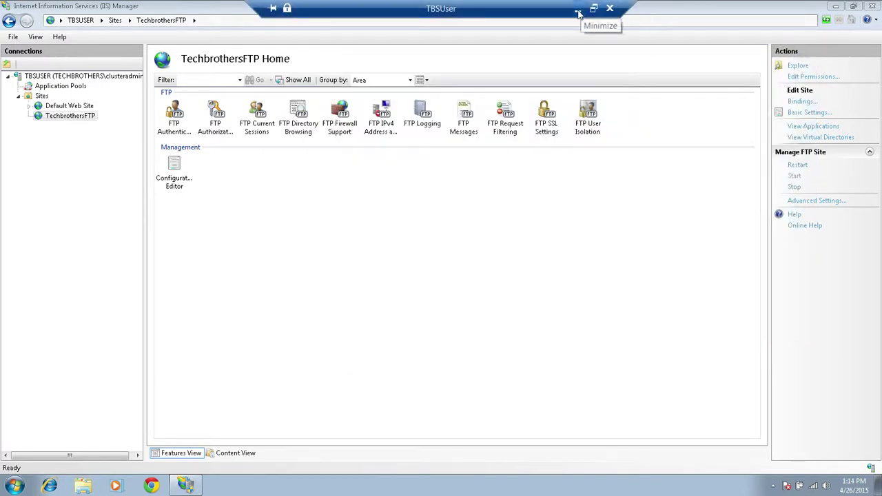
{"action": "left_click", "coordinate": [584, 12]}
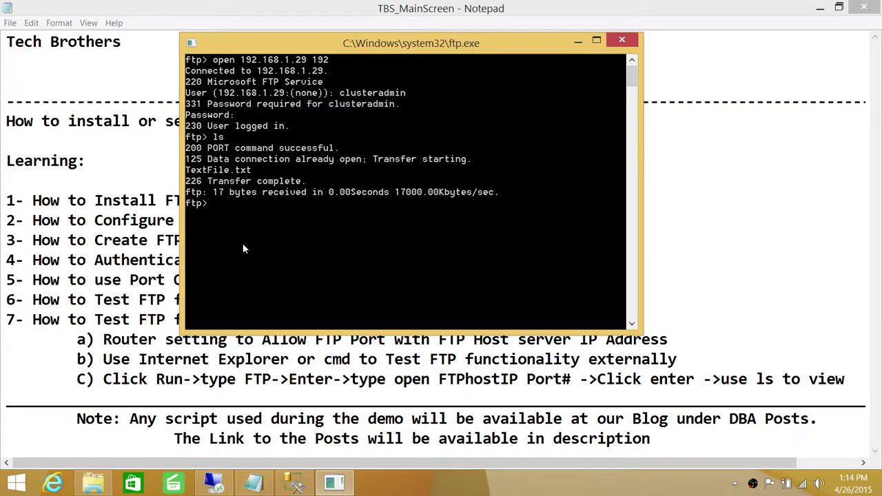
{"action": "left_click", "coordinate": [521, 488]}
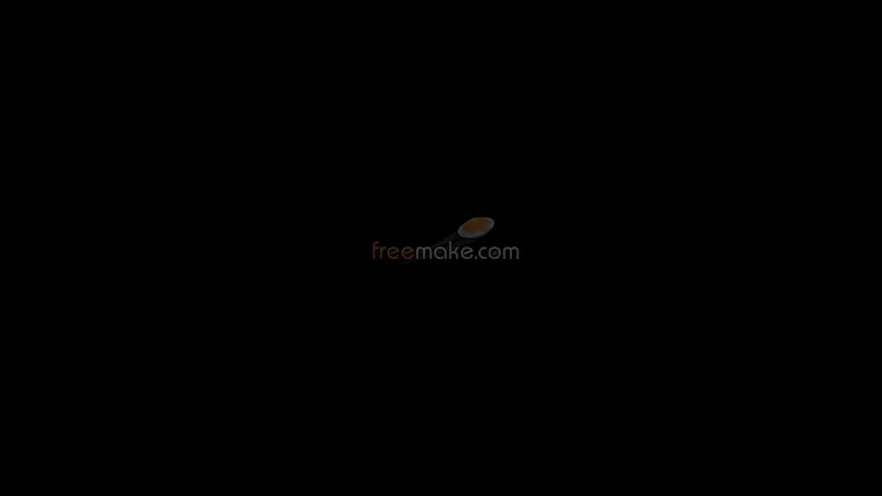